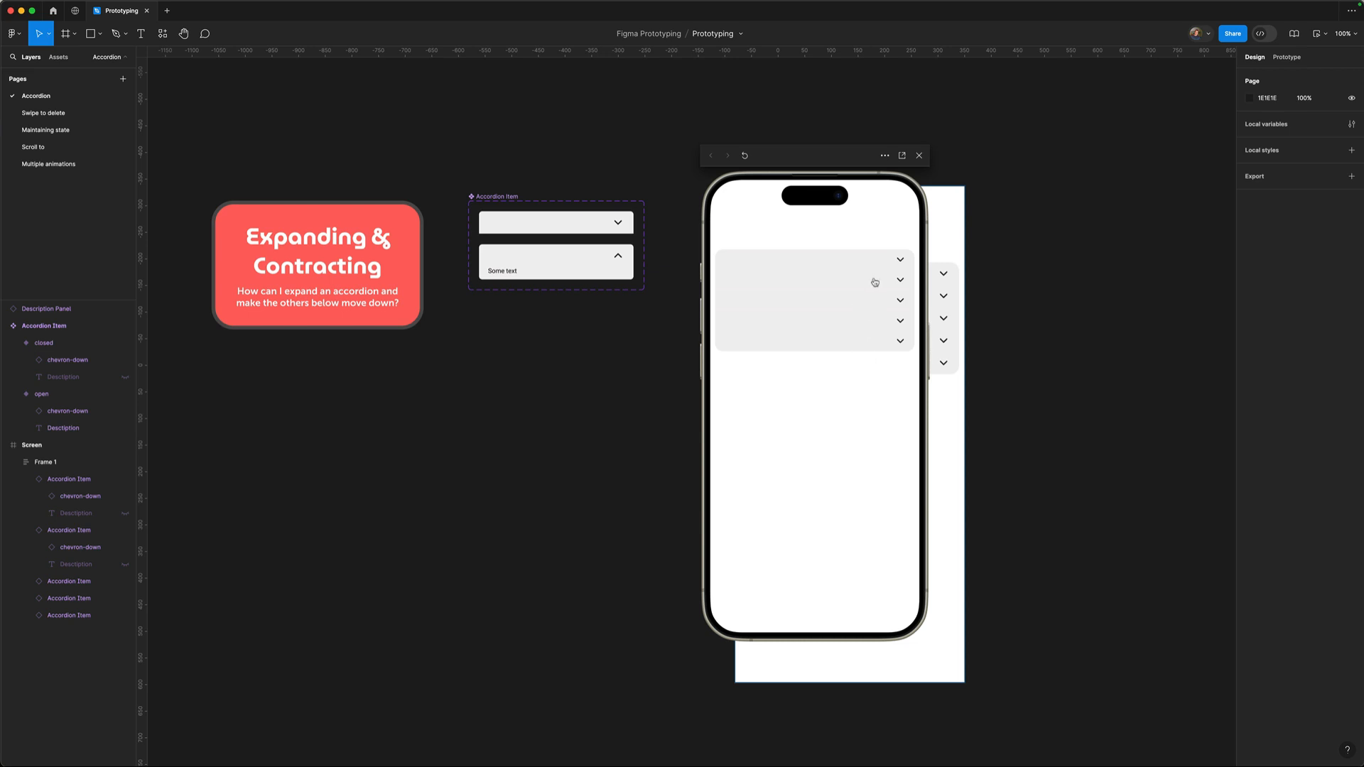
Expand and collapse the first and second accordion items in the phone preview.
click(863, 265)
click(879, 264)
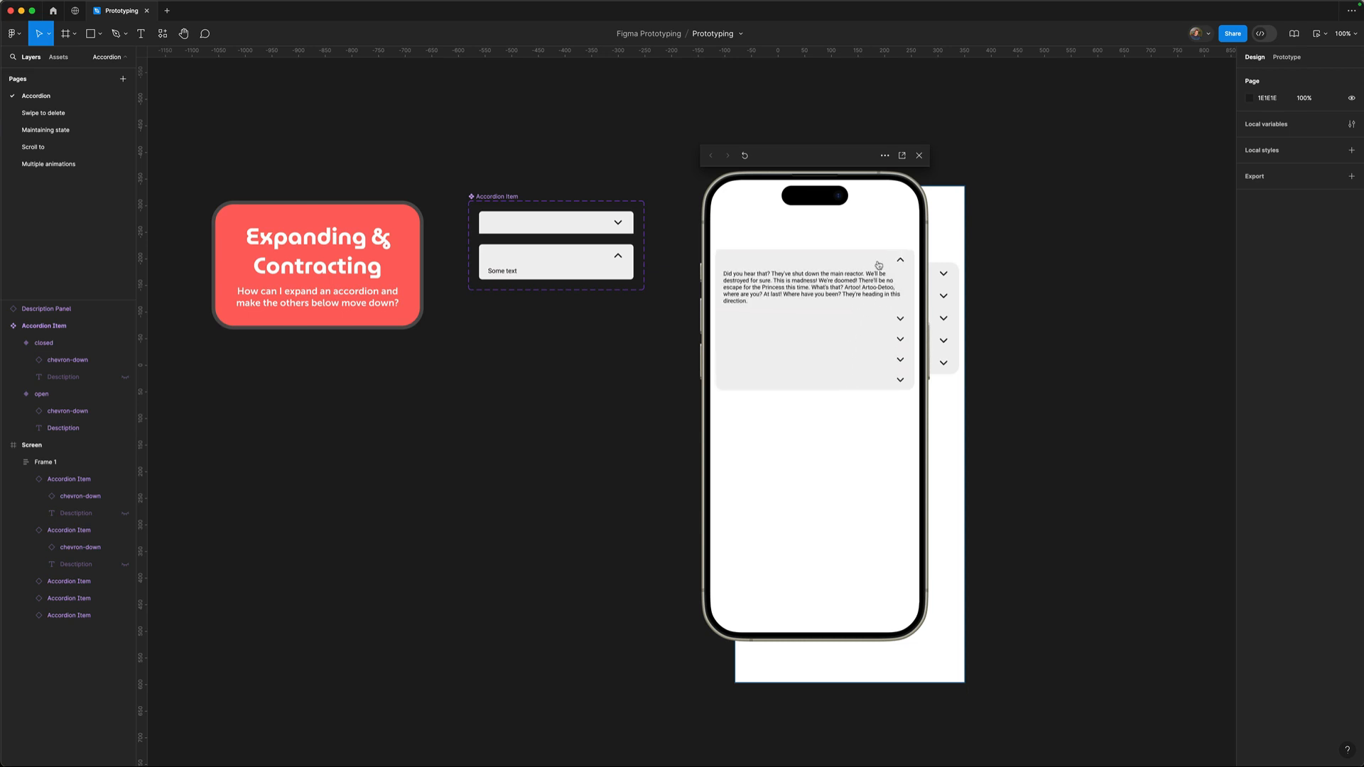
click(867, 285)
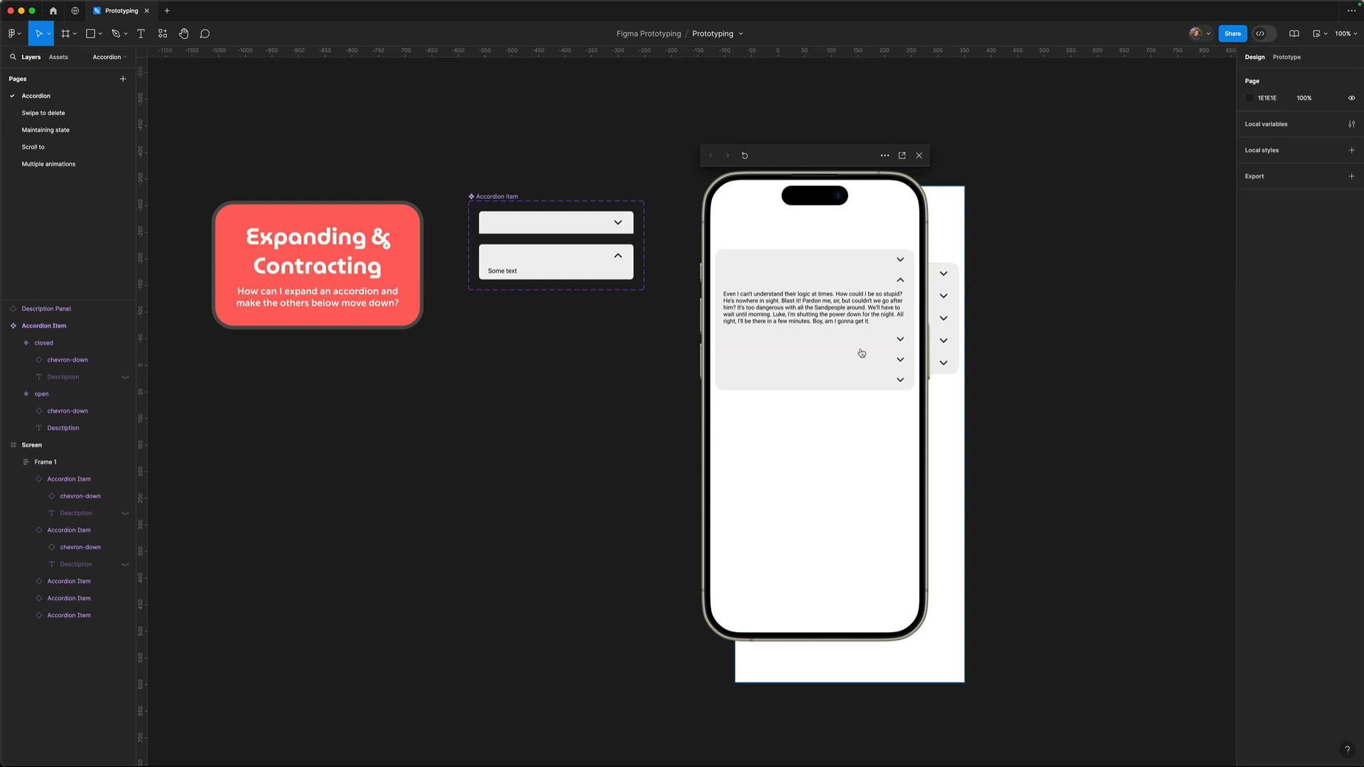
click(833, 266)
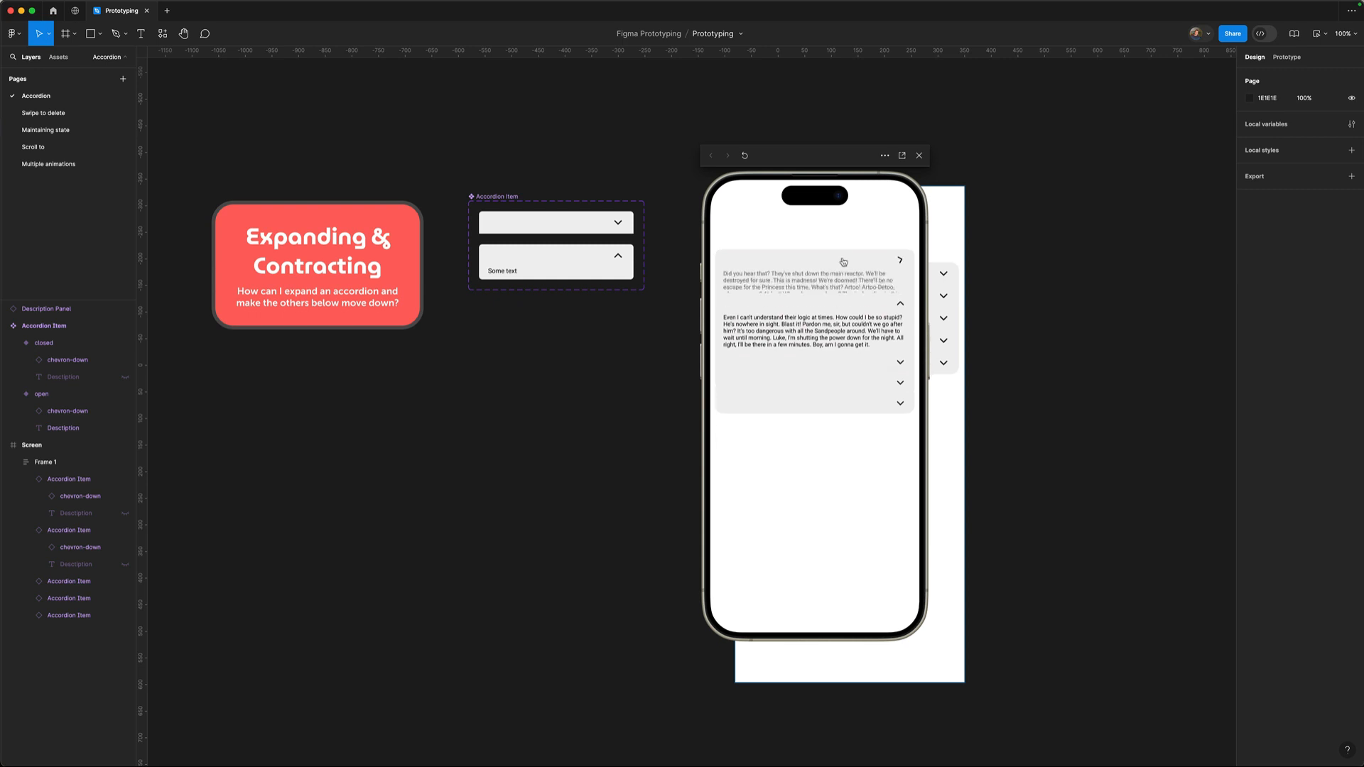
click(883, 261)
click(869, 291)
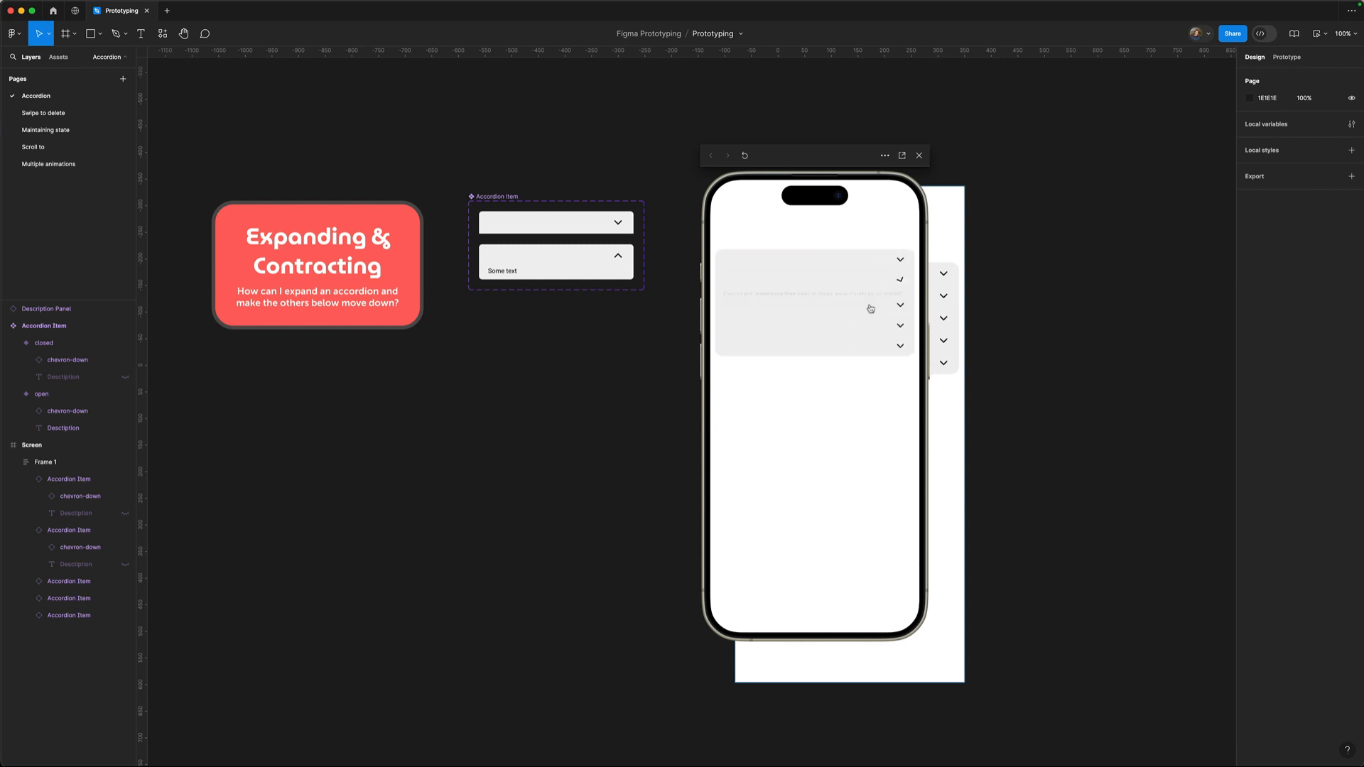
Toggle the third and fourth accordion items open and closed, then close the preview.
click(870, 307)
click(869, 336)
click(871, 337)
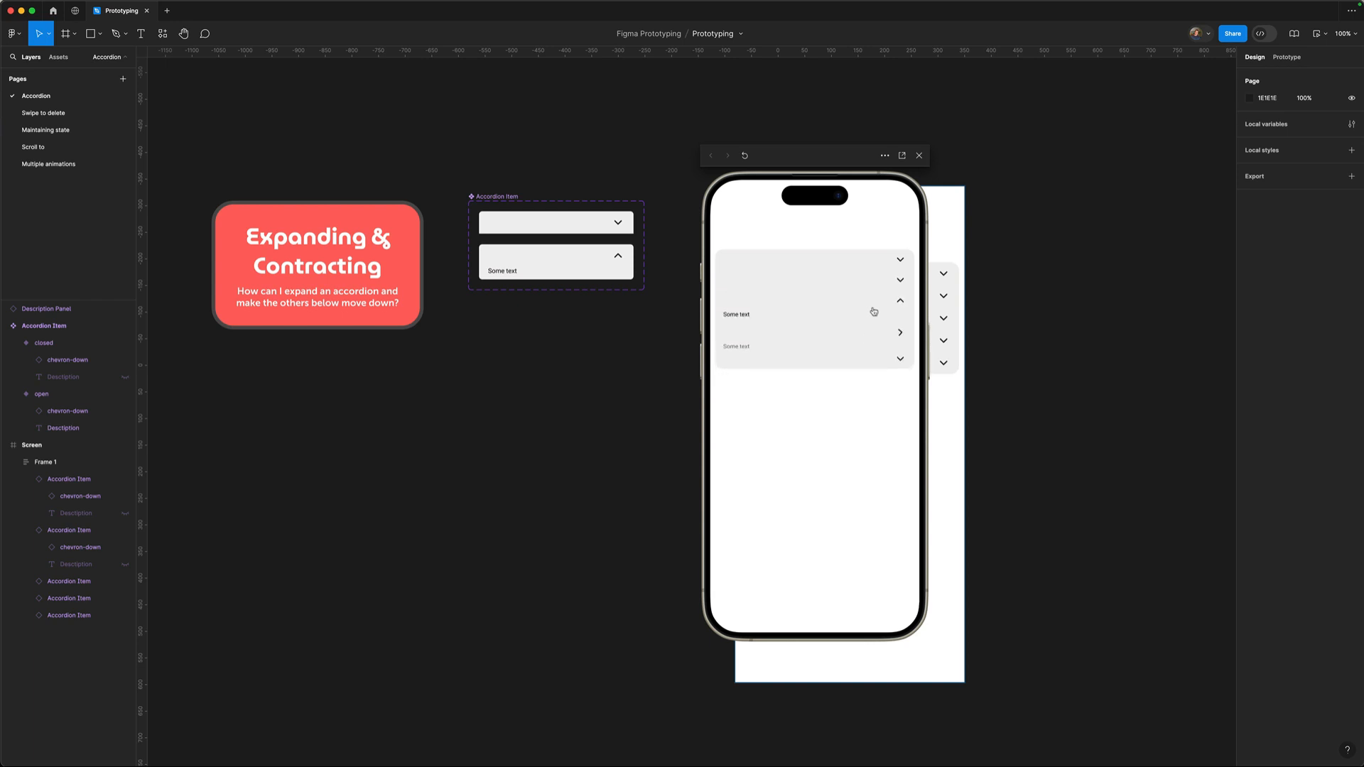
click(875, 306)
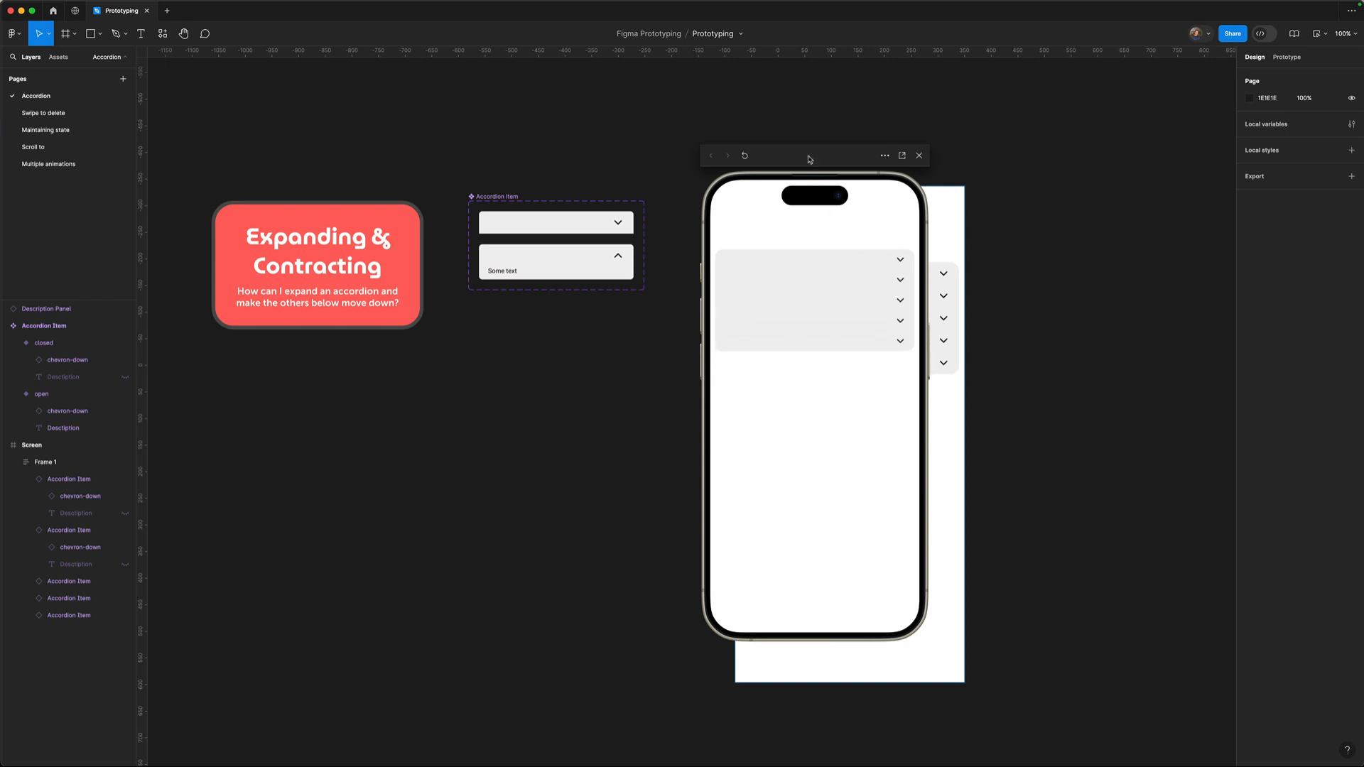
drag(809, 159, 1009, 176)
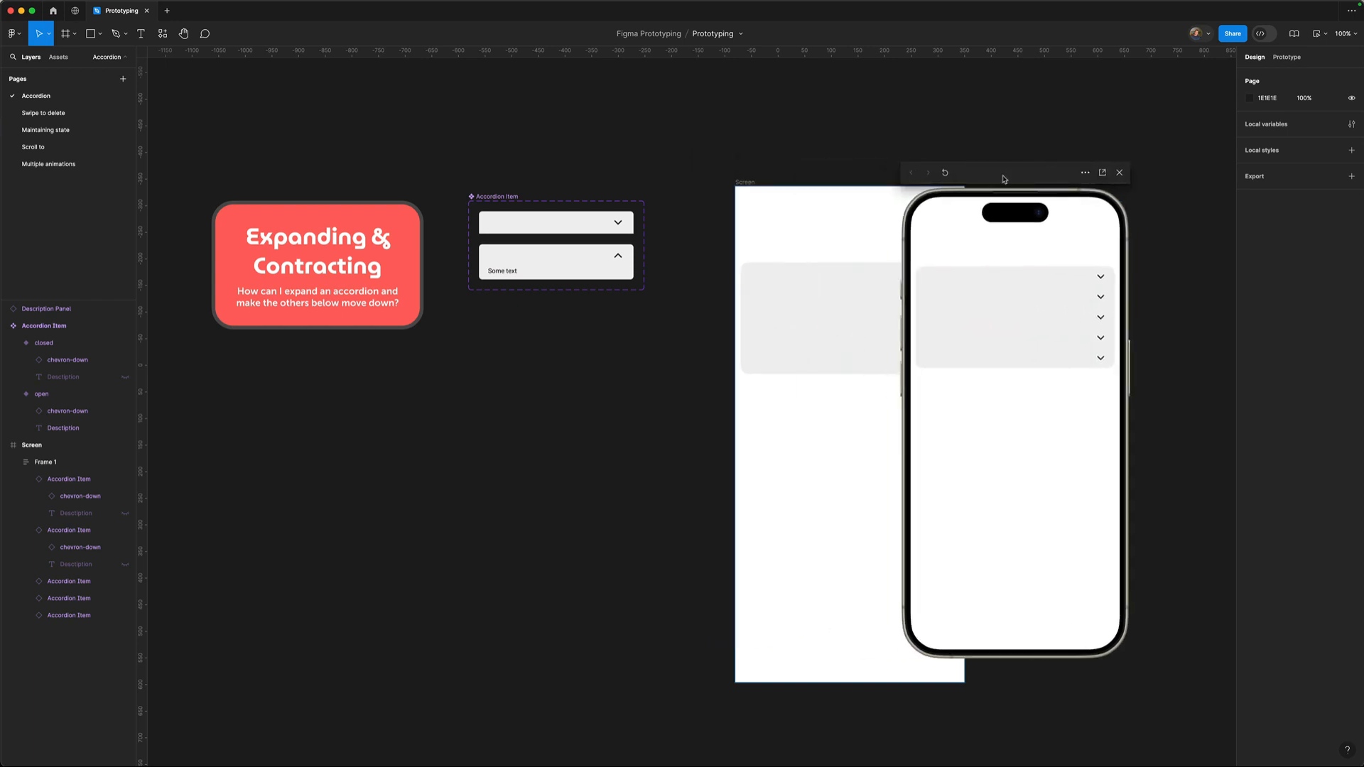
click(1121, 175)
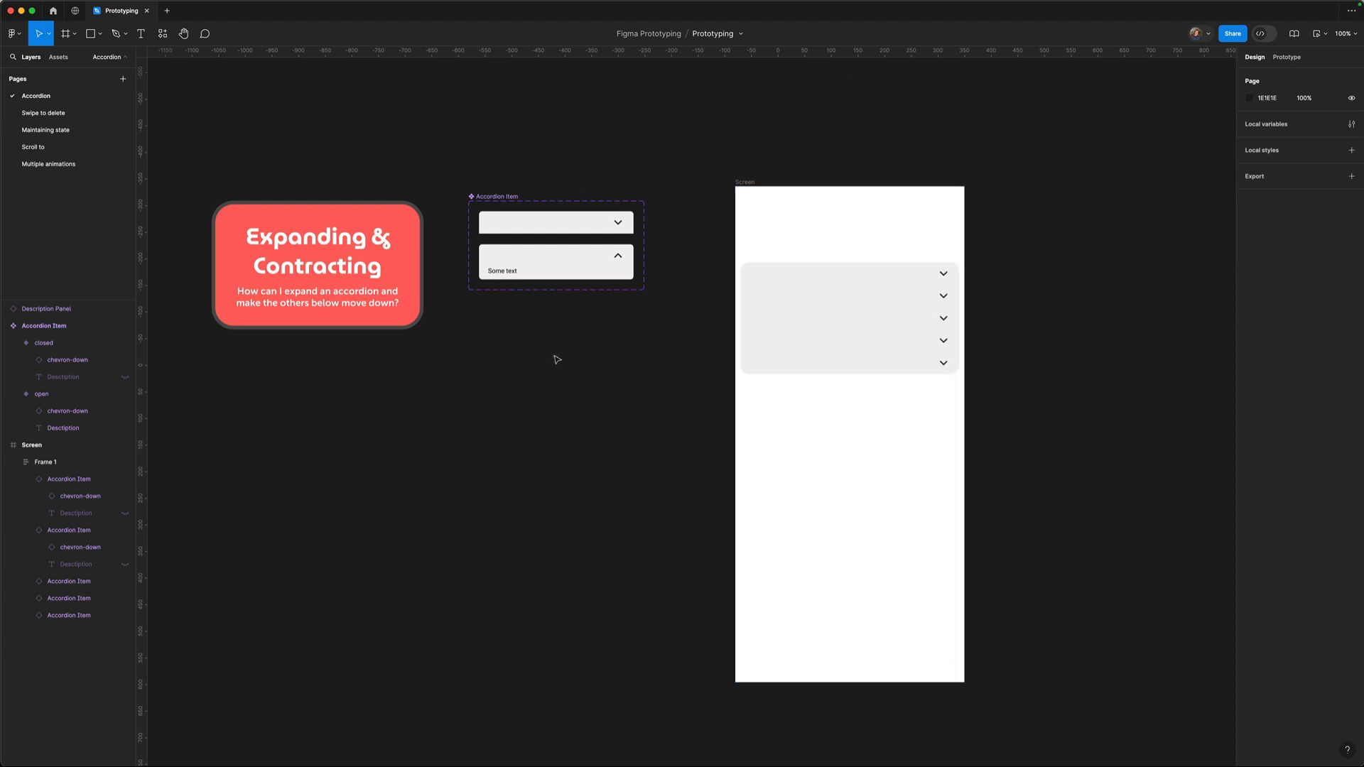
Zoom into the Accordion Item component, select its closed variant, and collapse both variants' layers.
drag(394, 147, 706, 464)
scroll(781, 540, right, 2)
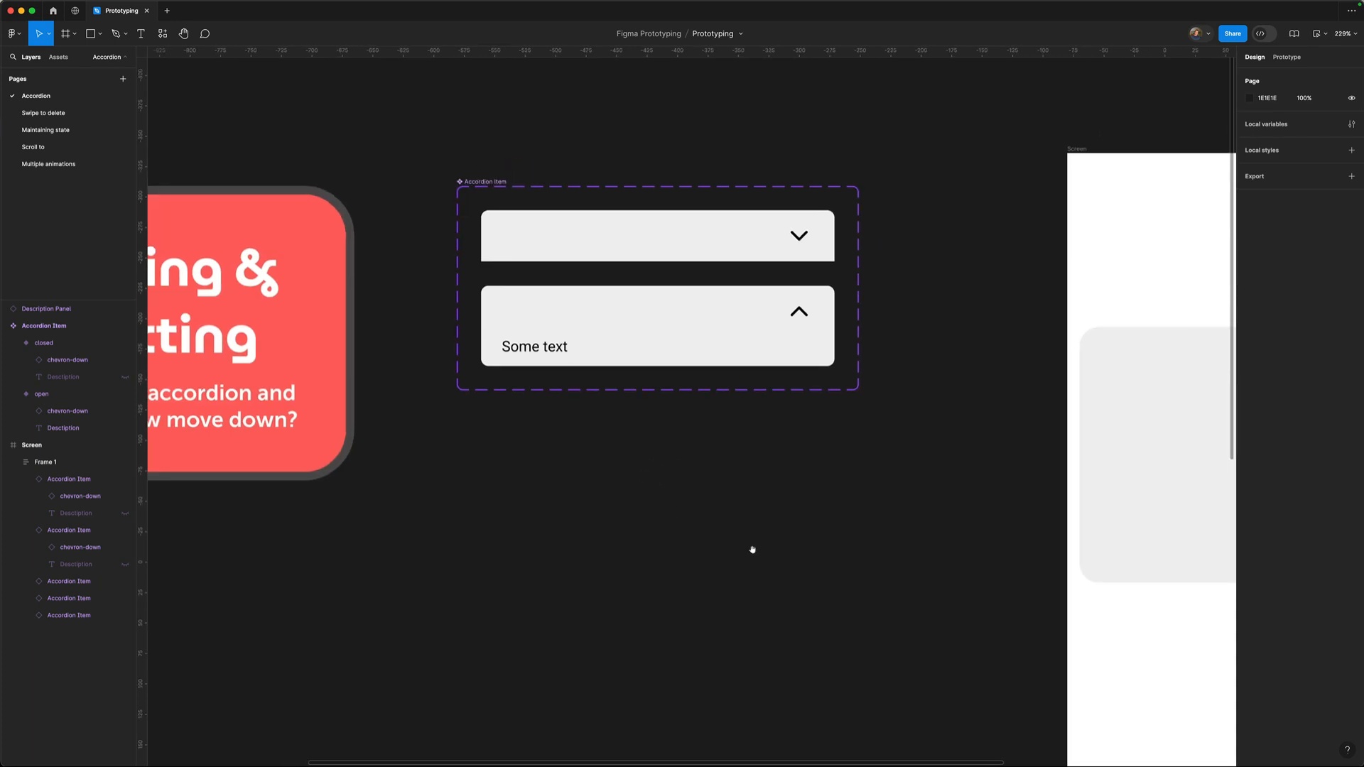
click(575, 244)
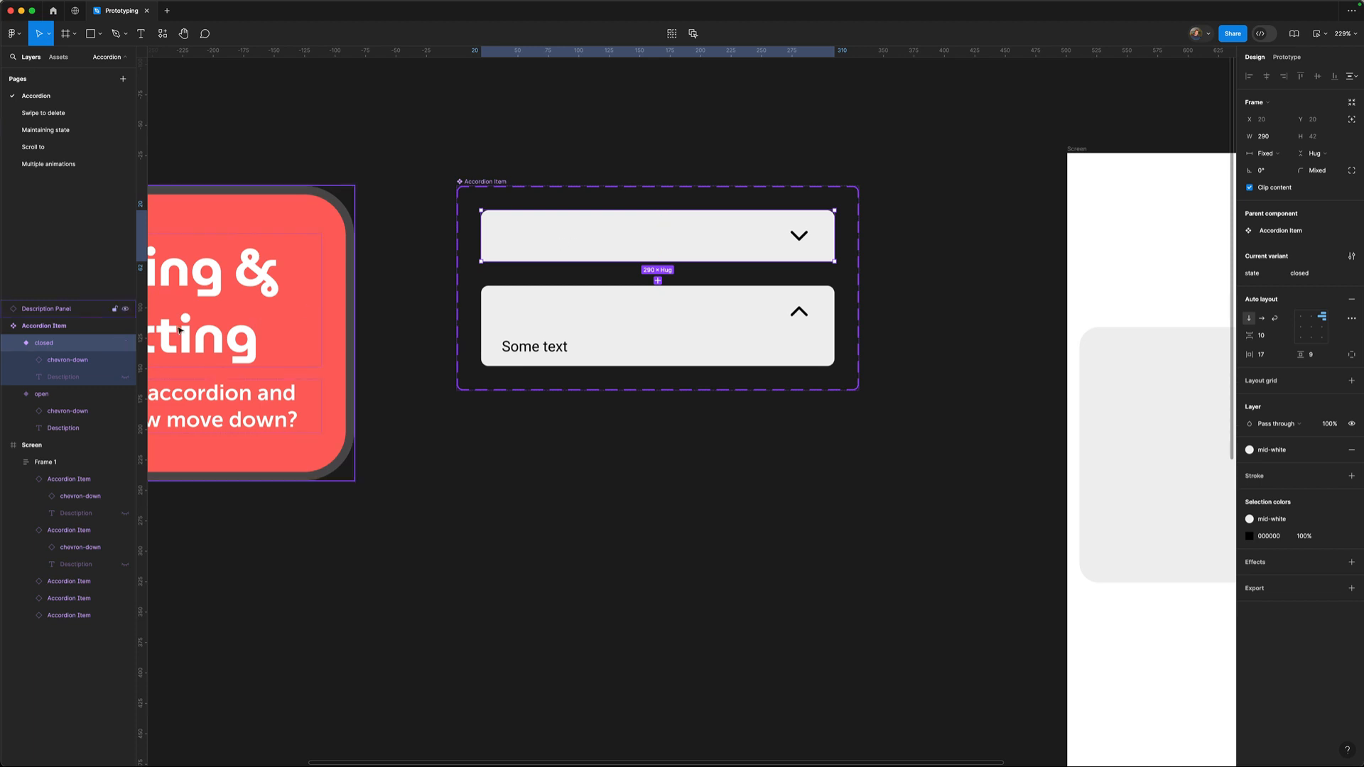
click(13, 342)
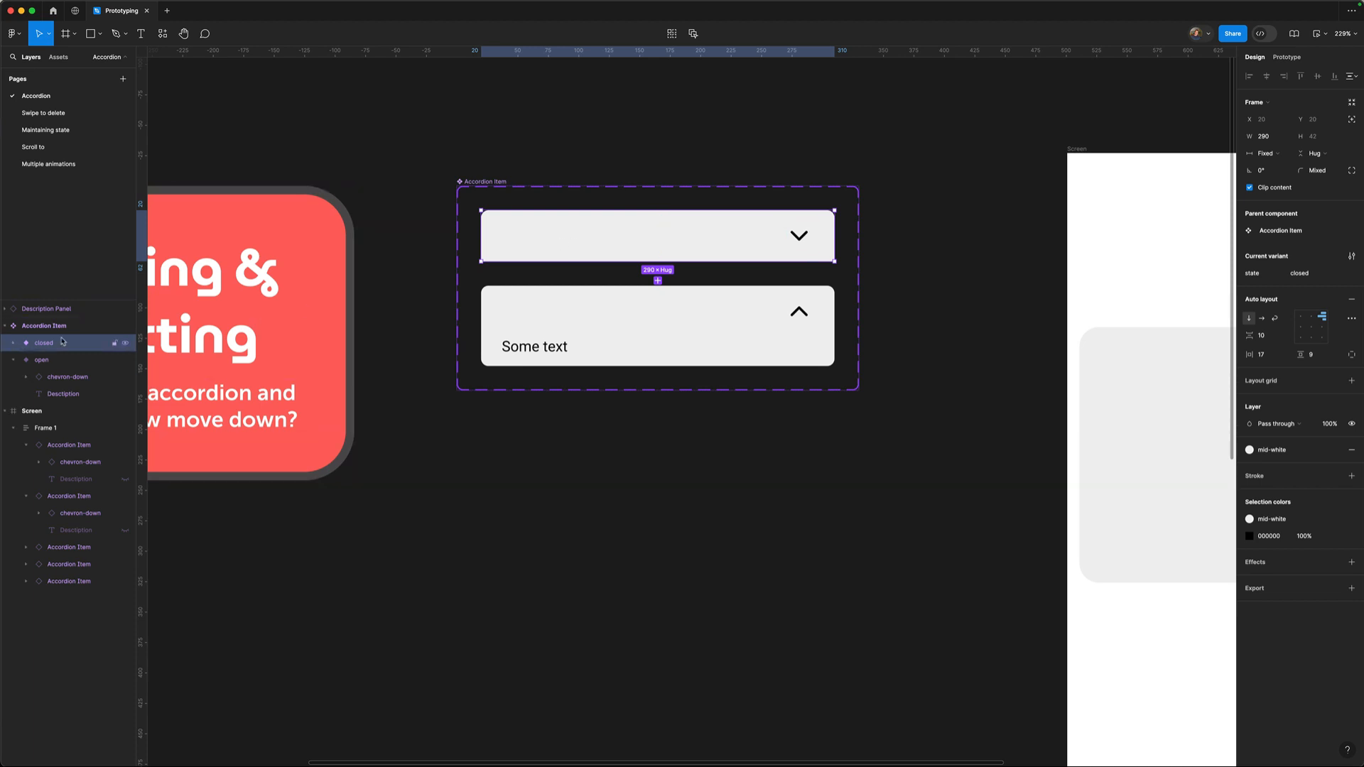
click(13, 360)
Reselect the closed variant, expand both variants' layers, and show its Prototype interactions.
click(55, 361)
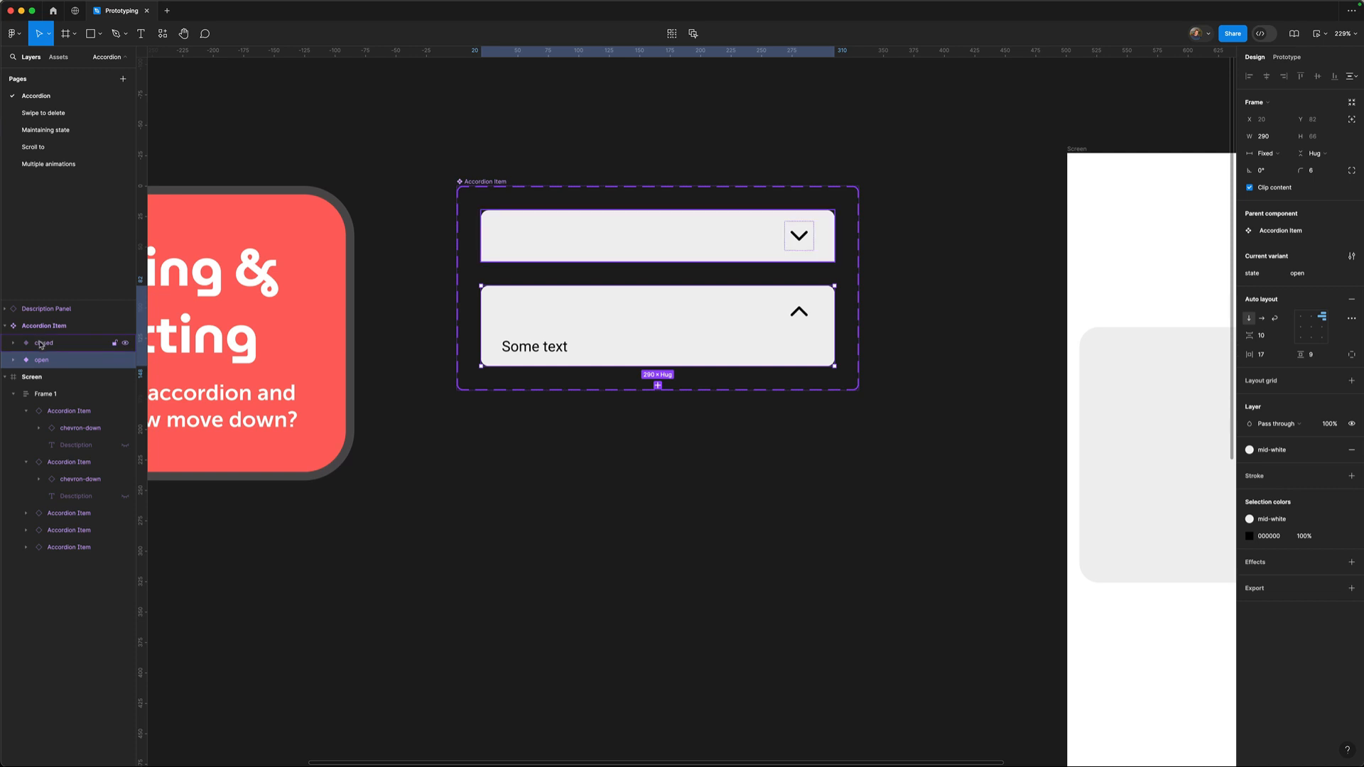
click(42, 343)
click(13, 343)
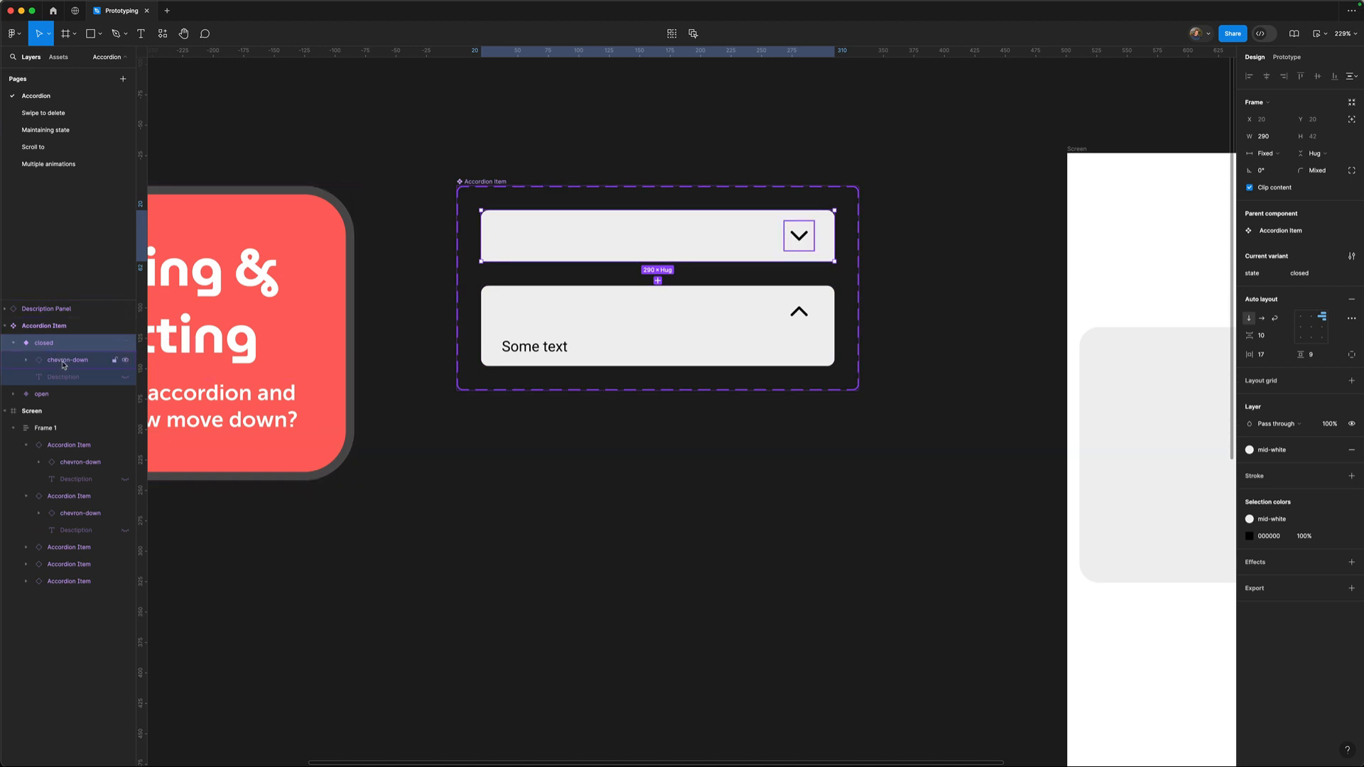
click(13, 393)
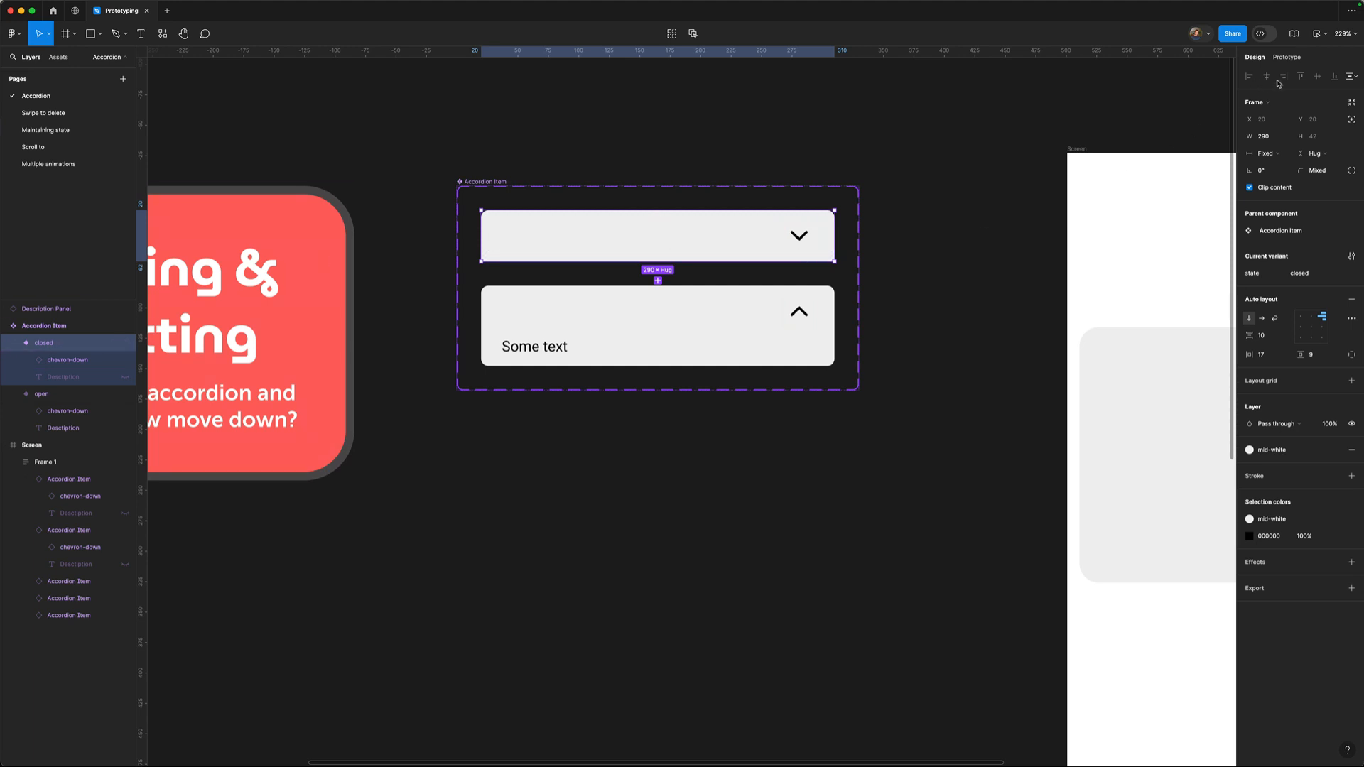
click(1289, 58)
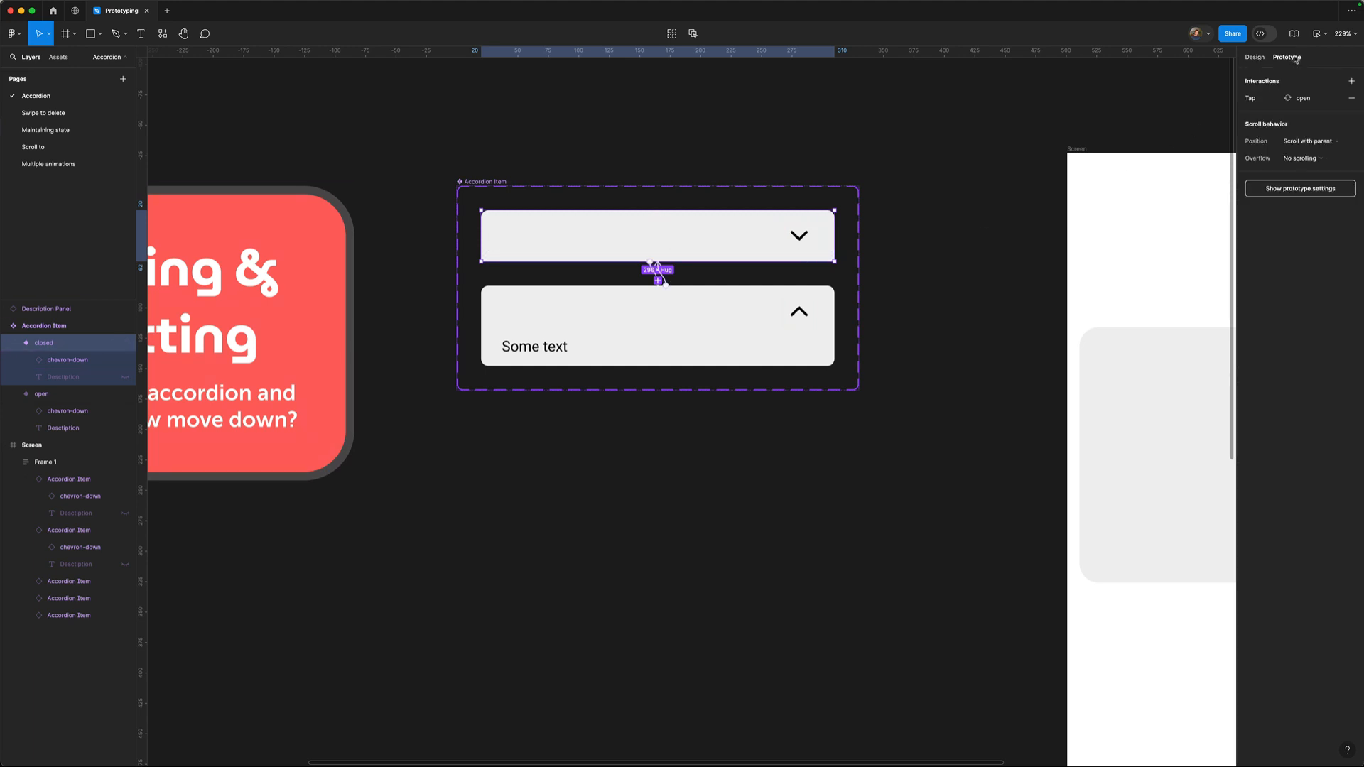
Inspect the closed-to-open and open-to-closed taps, both Smart animate, Ease out, 300ms.
click(689, 251)
drag(641, 392, 679, 414)
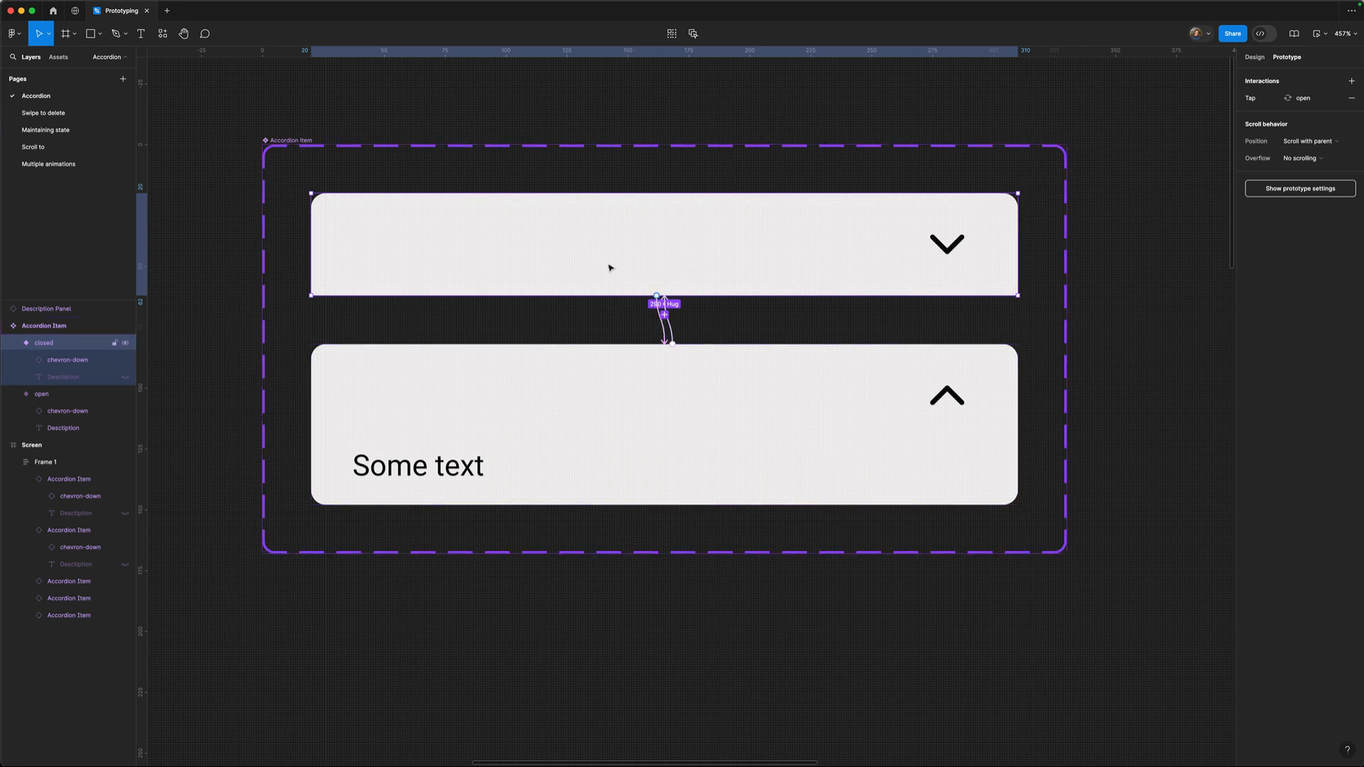
click(661, 341)
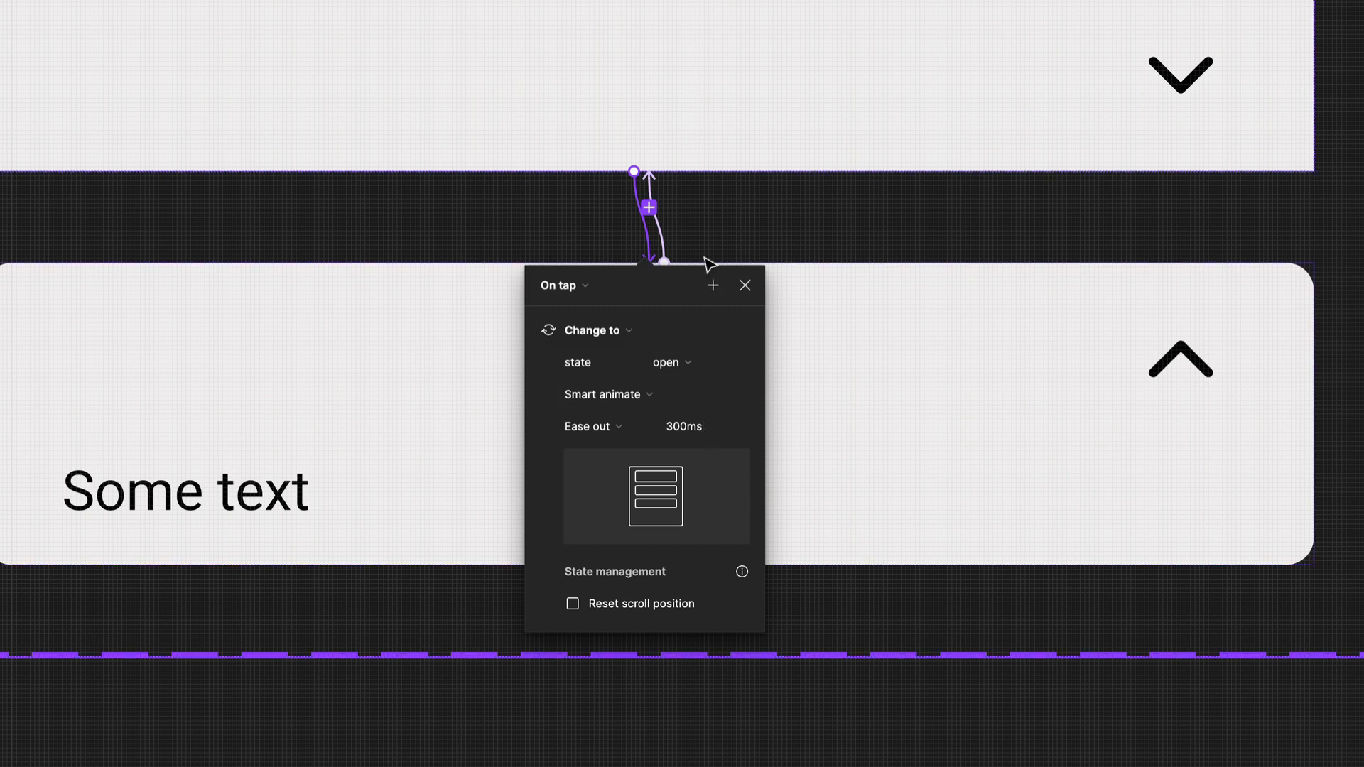
click(663, 239)
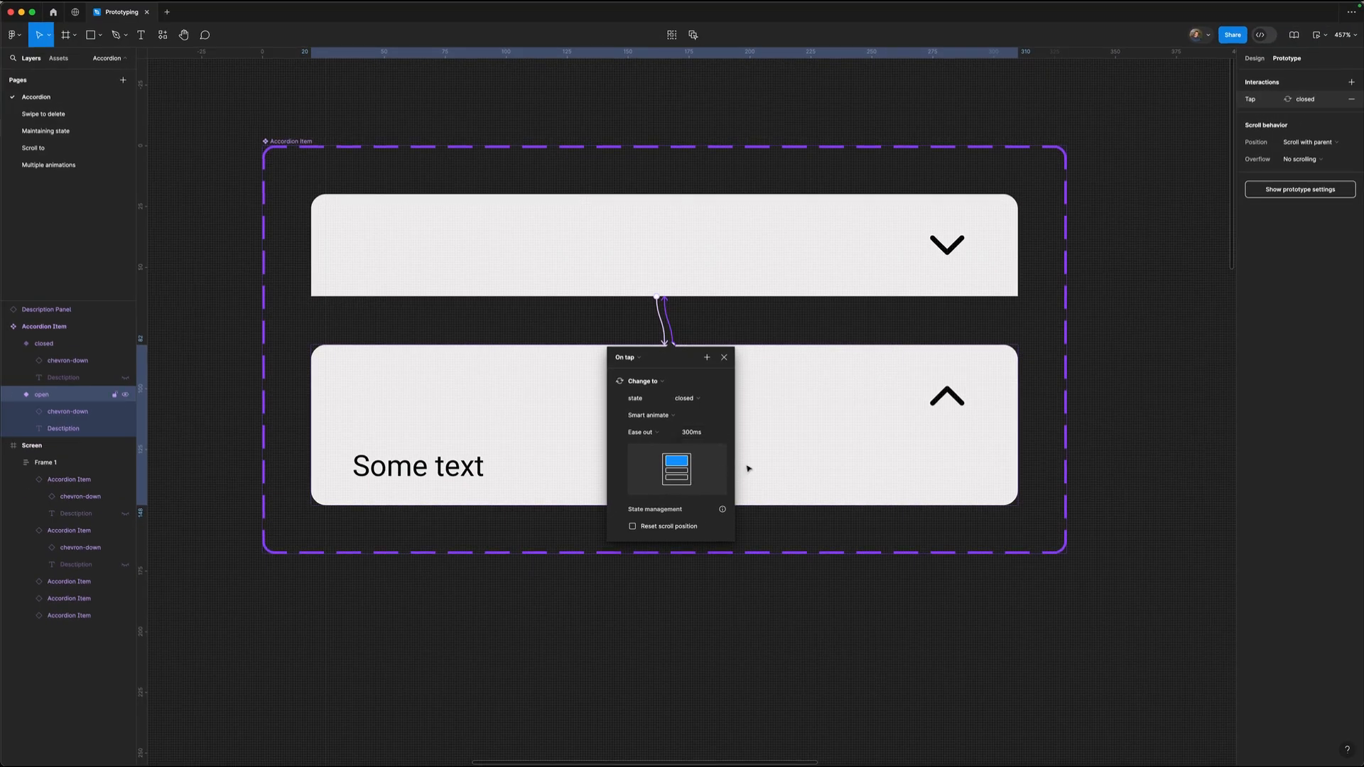
Dismiss the interaction popup, zoom out with Shift+0, and zoom onto the Screen frame.
click(775, 602)
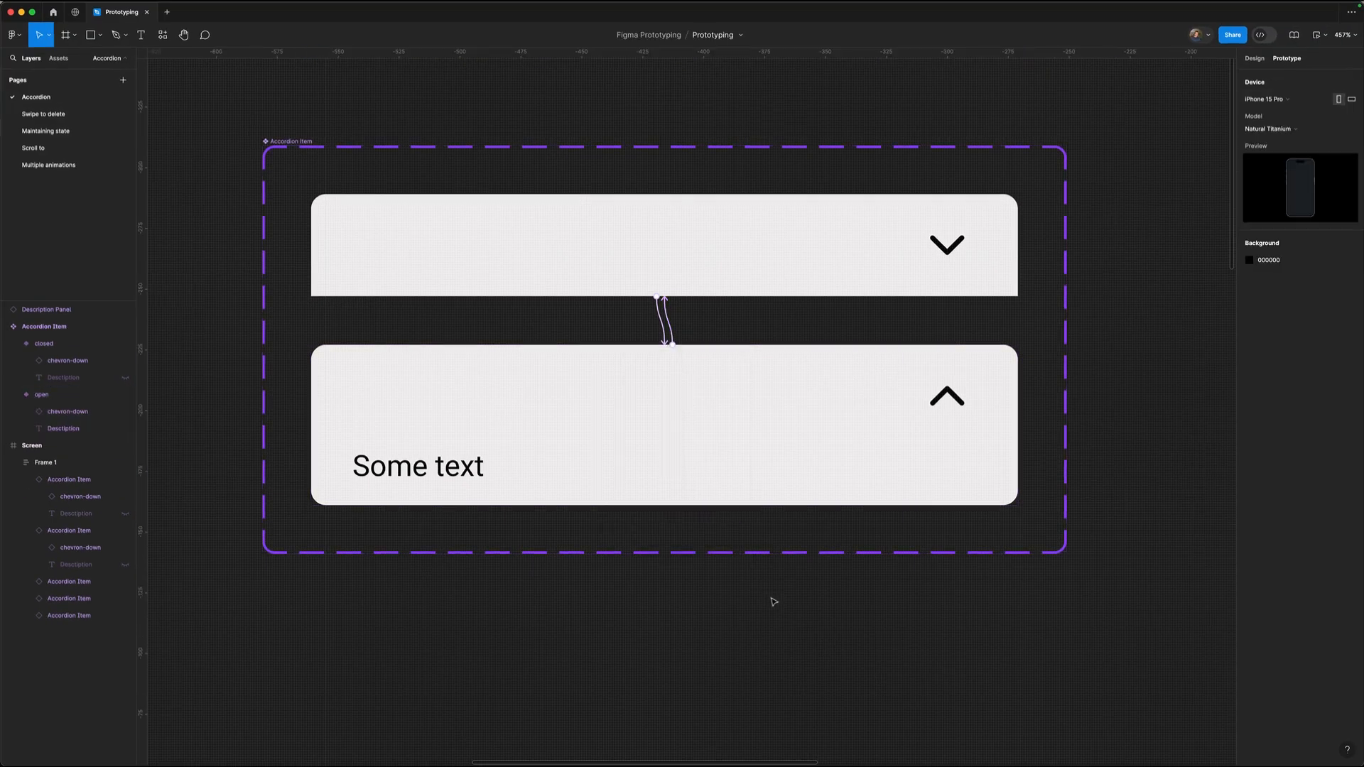
key(shift+0)
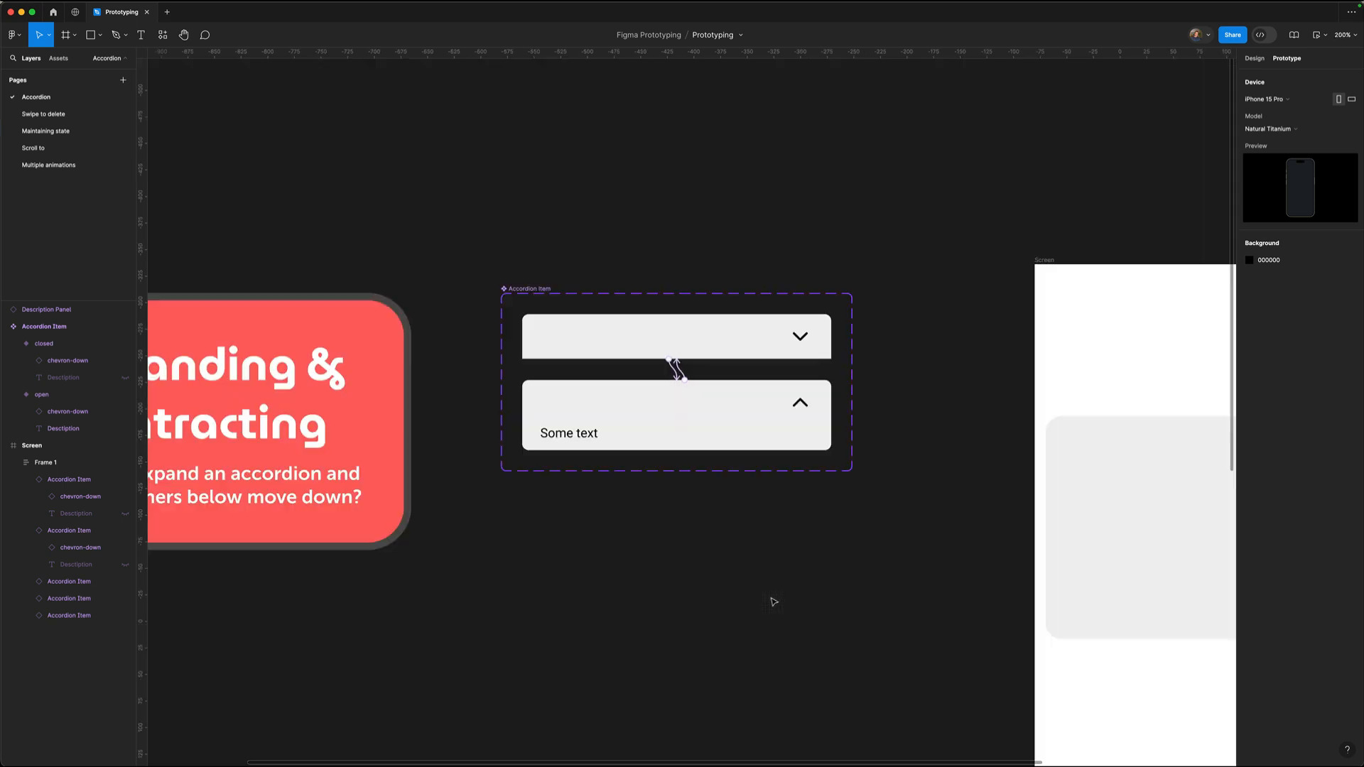
drag(749, 620, 547, 557)
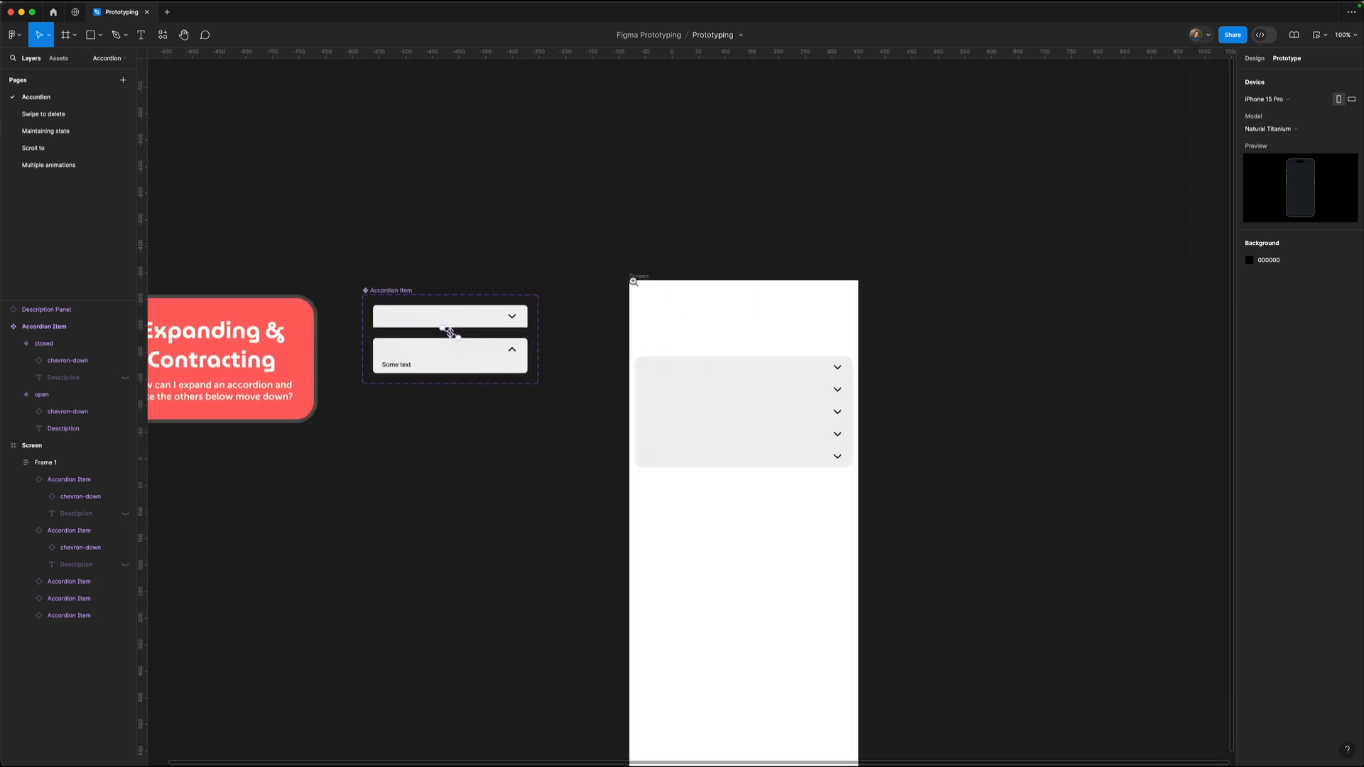
drag(604, 262, 914, 557)
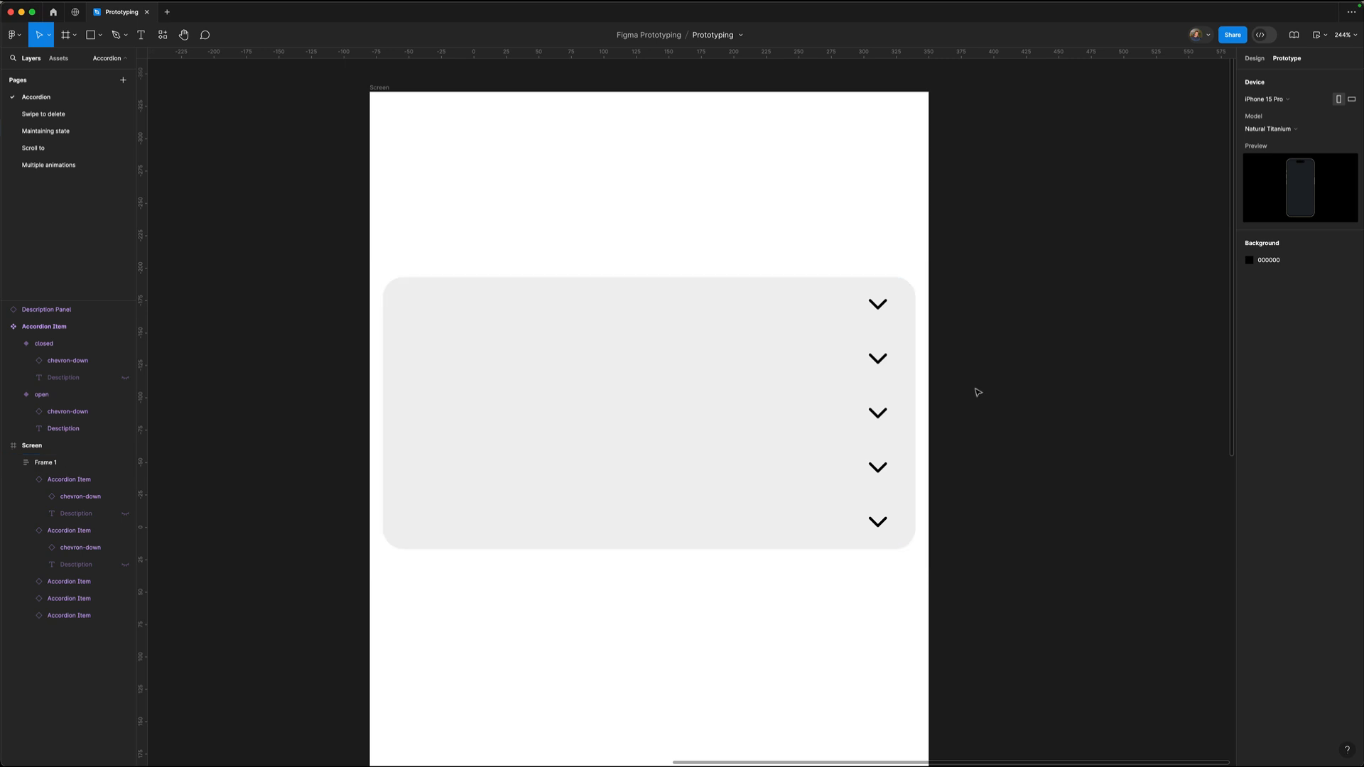
Select Frame 1 and collapse the first two Accordion Item instance layers.
click(618, 337)
click(26, 479)
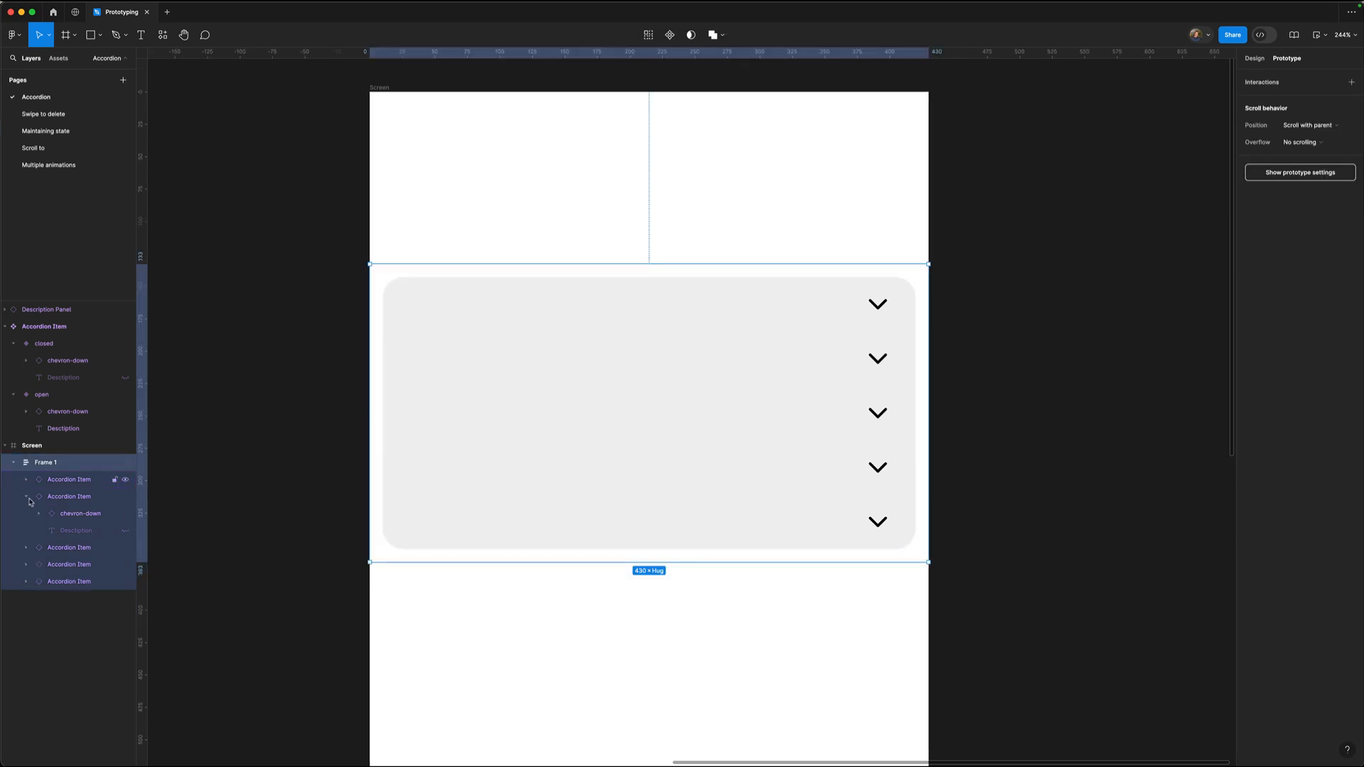
click(26, 496)
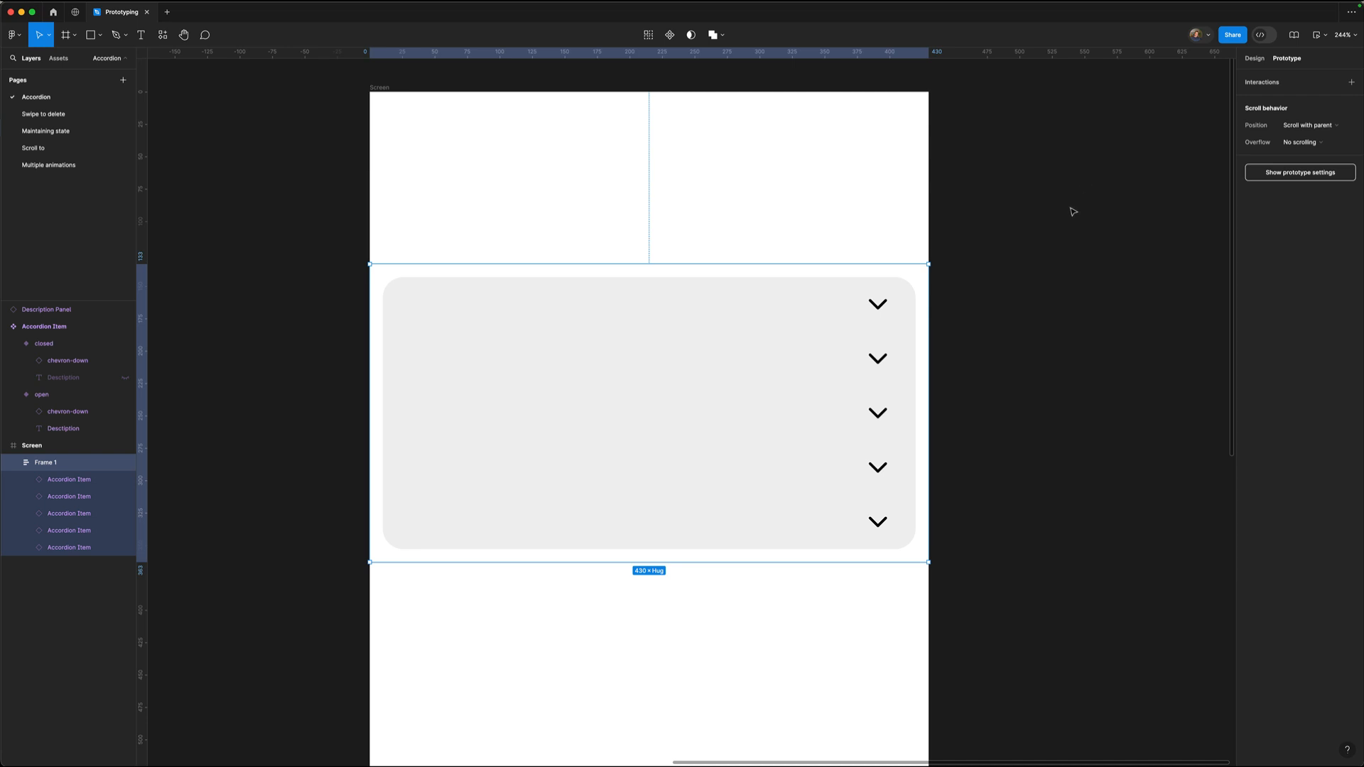
click(1063, 230)
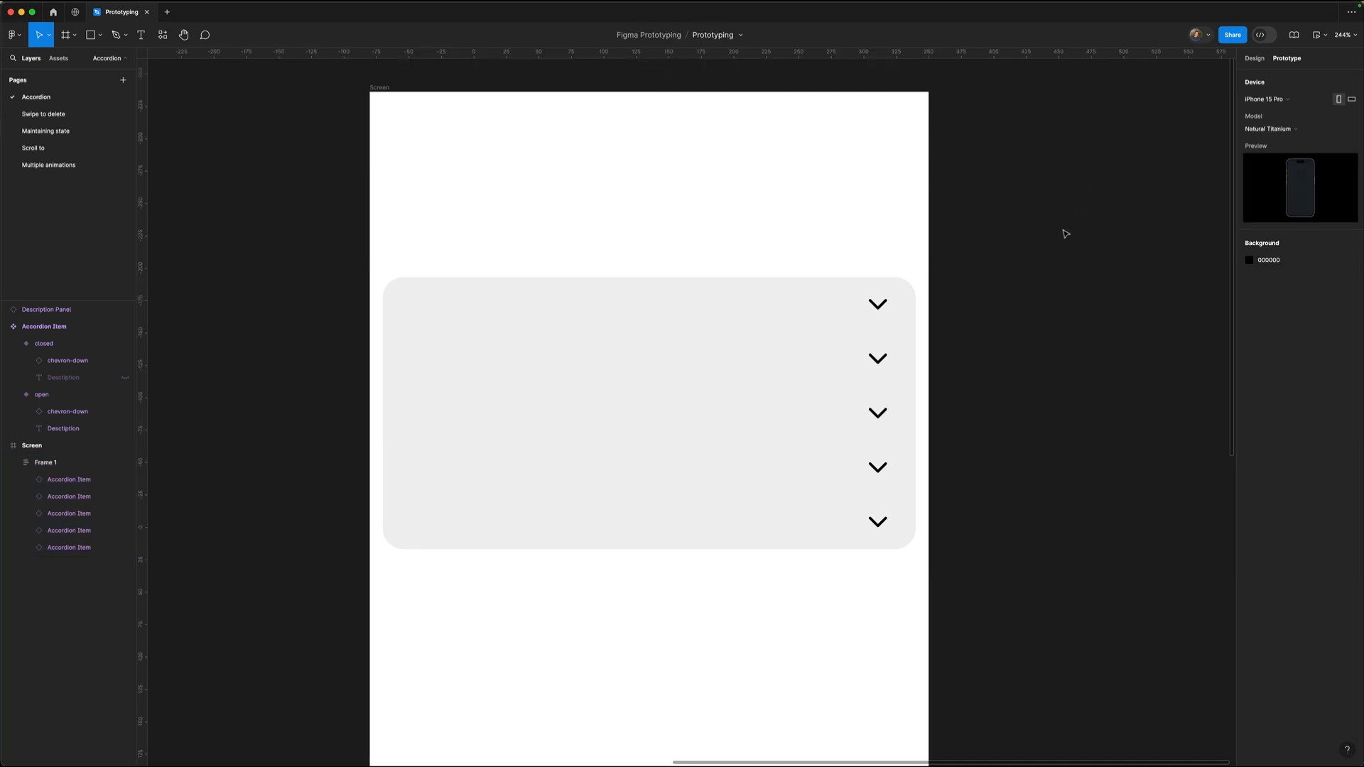
Run the phone Preview and expand then collapse the first two accordion items to see their descriptions.
click(1319, 35)
click(1293, 72)
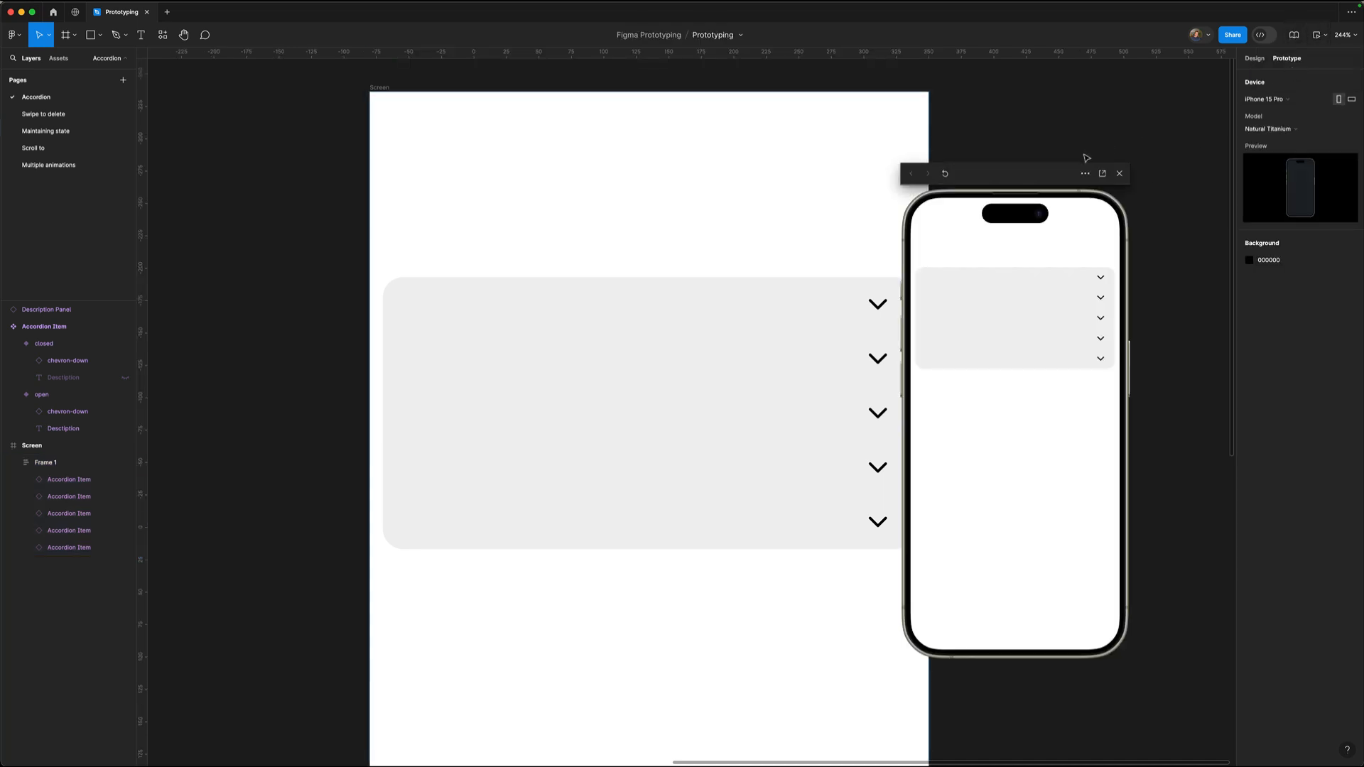
click(784, 277)
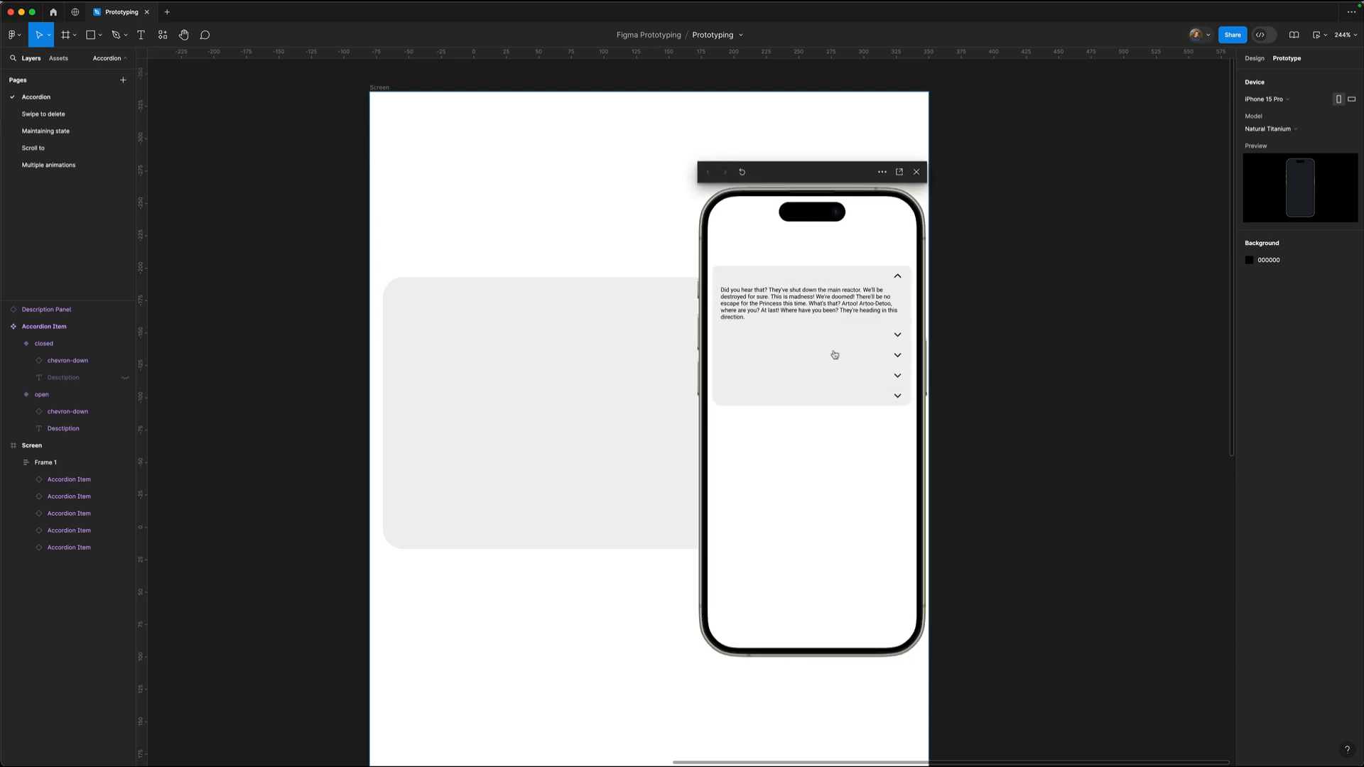
click(811, 334)
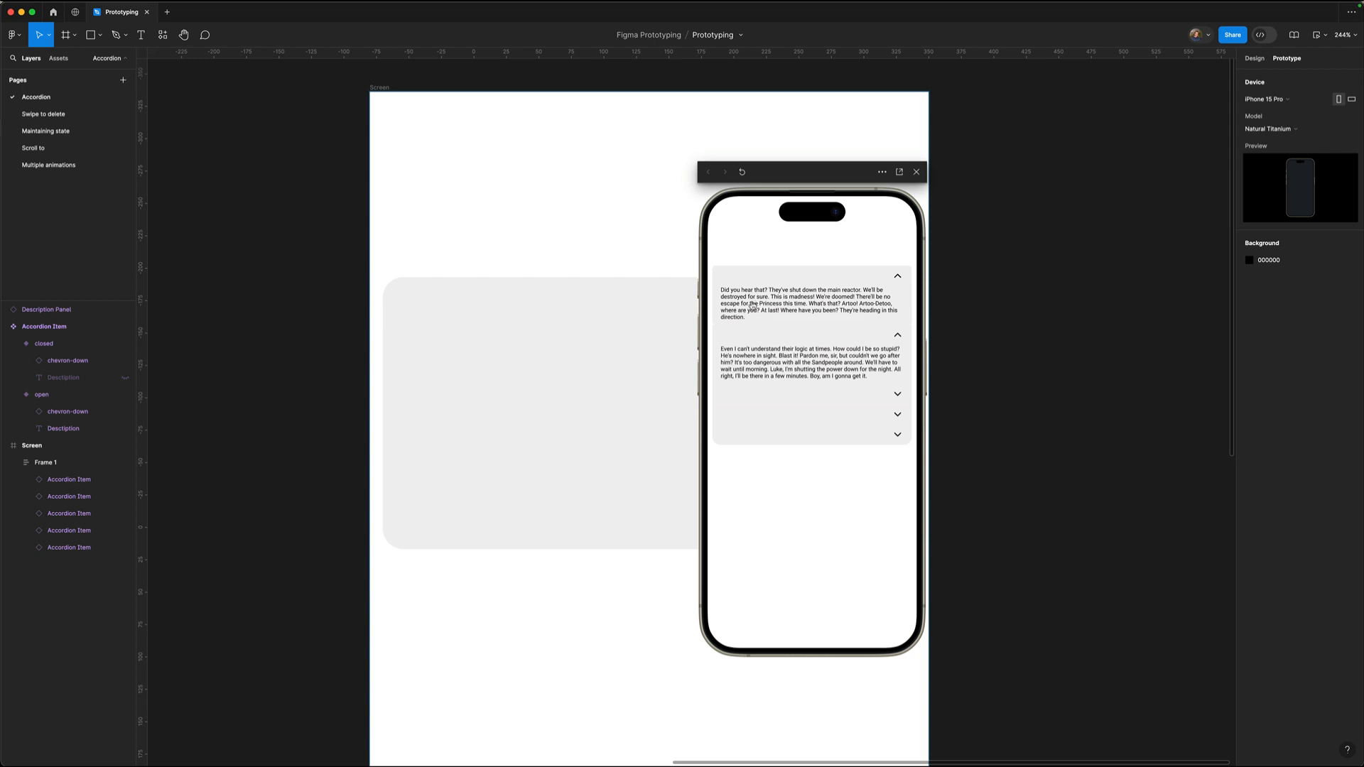
click(899, 279)
click(897, 299)
drag(817, 174, 1155, 189)
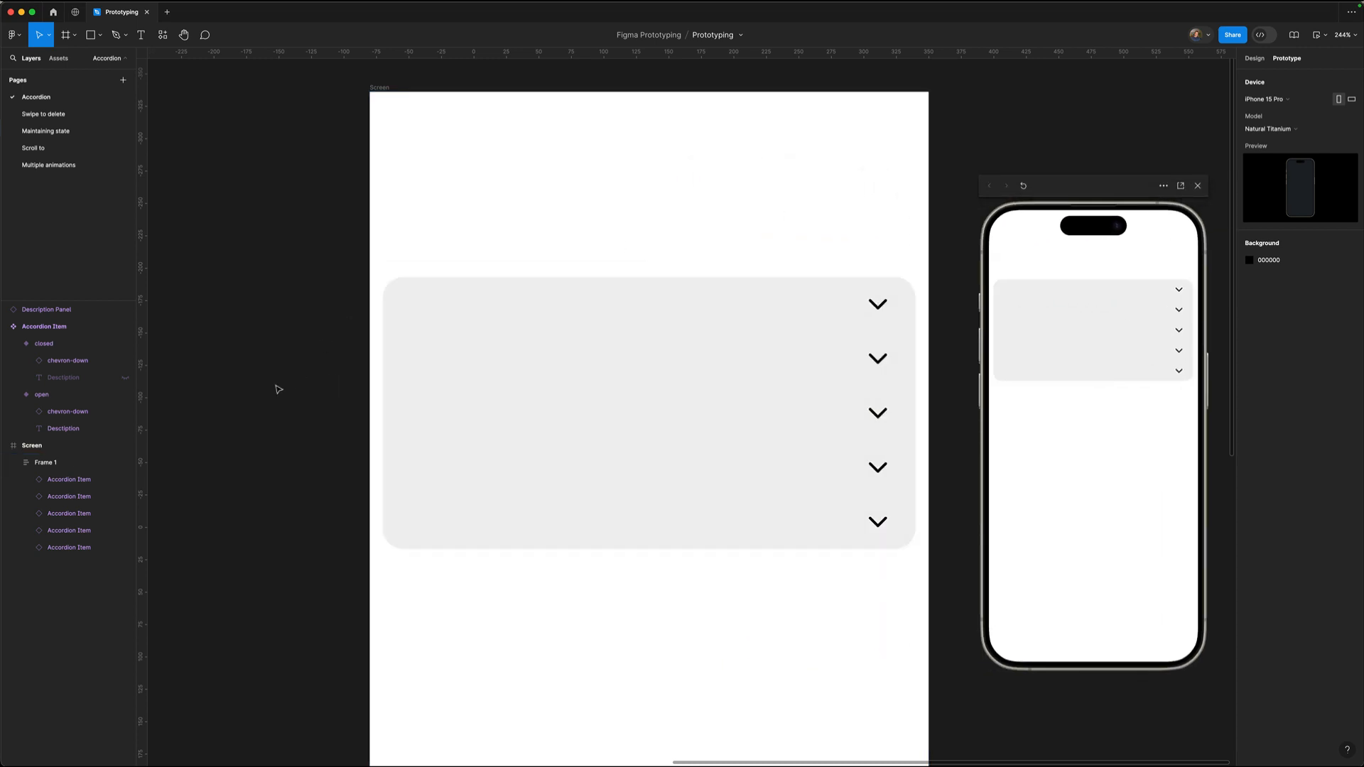
scroll(559, 344, left, 10)
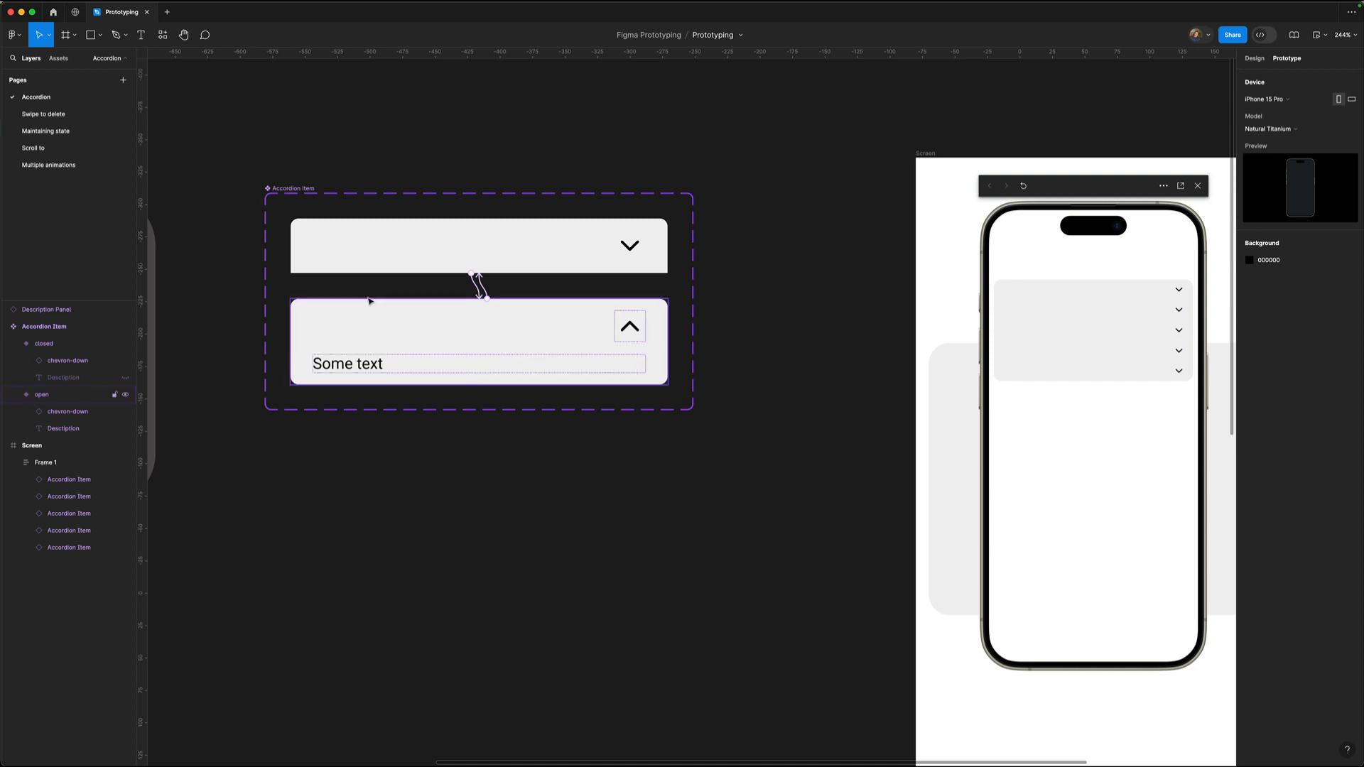
click(288, 188)
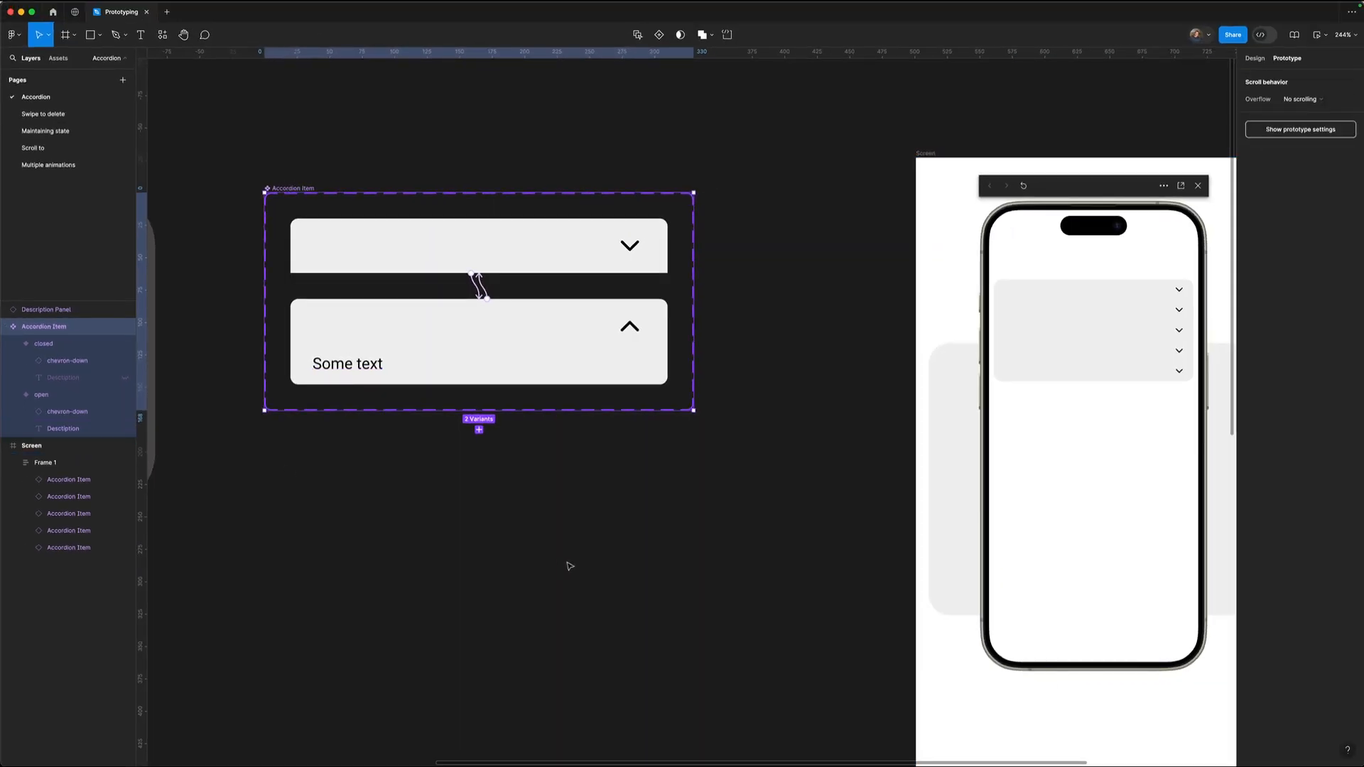
click(569, 566)
drag(1032, 191, 712, 383)
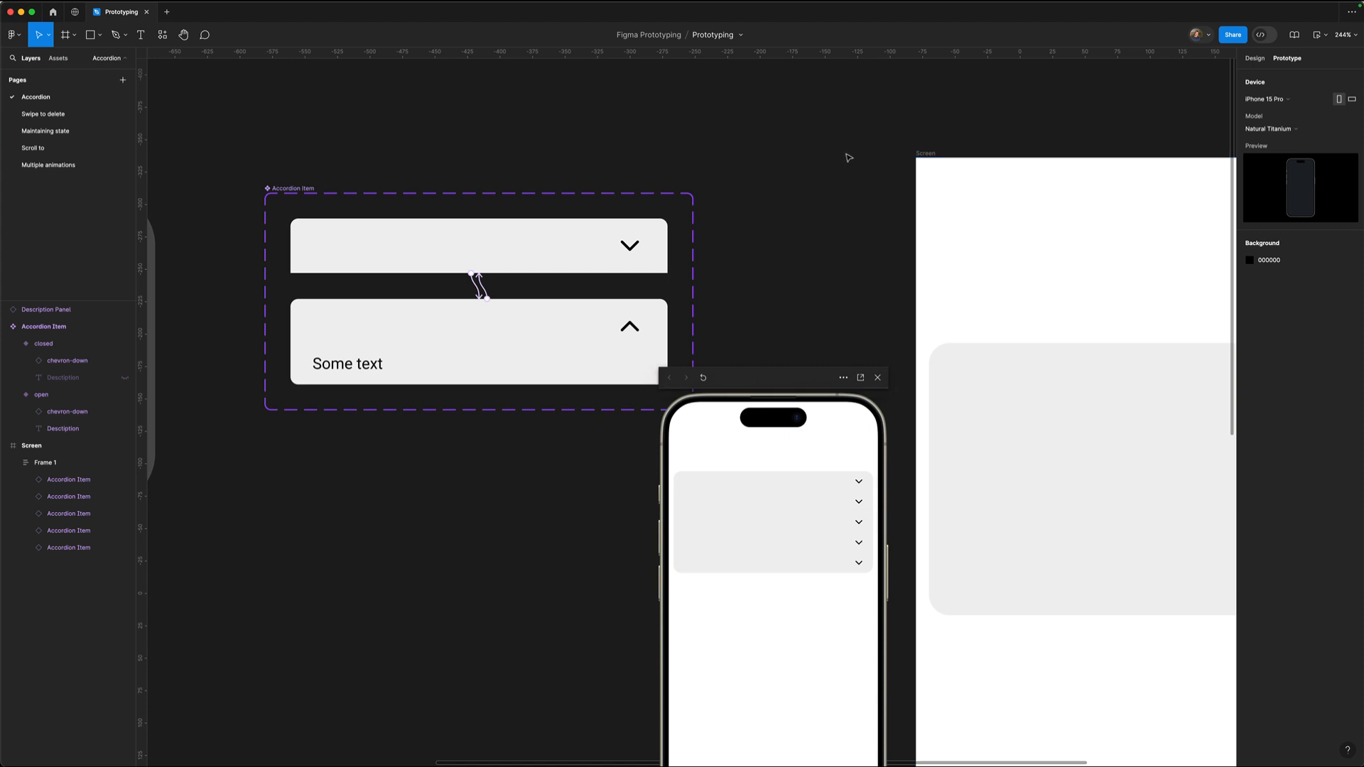
scroll(931, 100, right, 1)
scroll(930, 100, right, 5)
scroll(931, 101, down, 1)
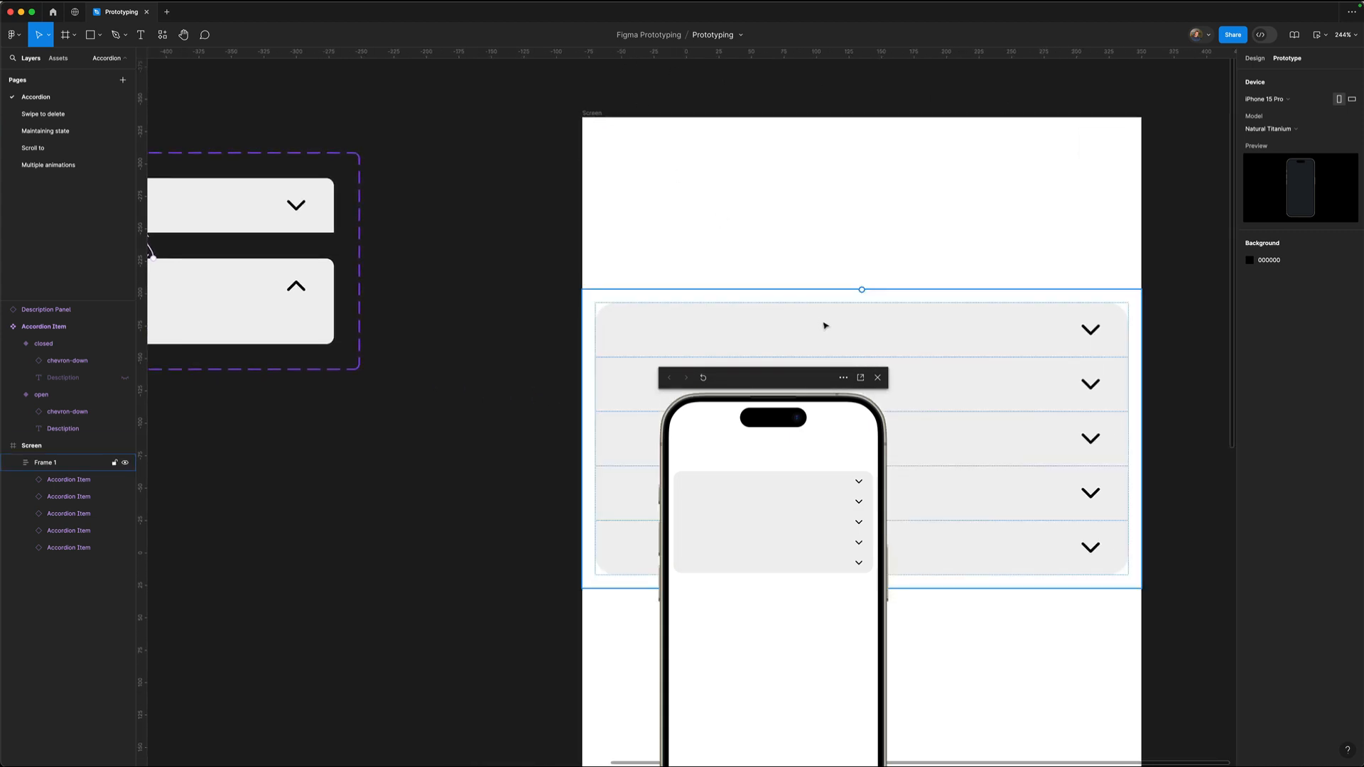
scroll(688, 397, down, 2)
scroll(512, 204, right, 4)
scroll(512, 204, down, 1)
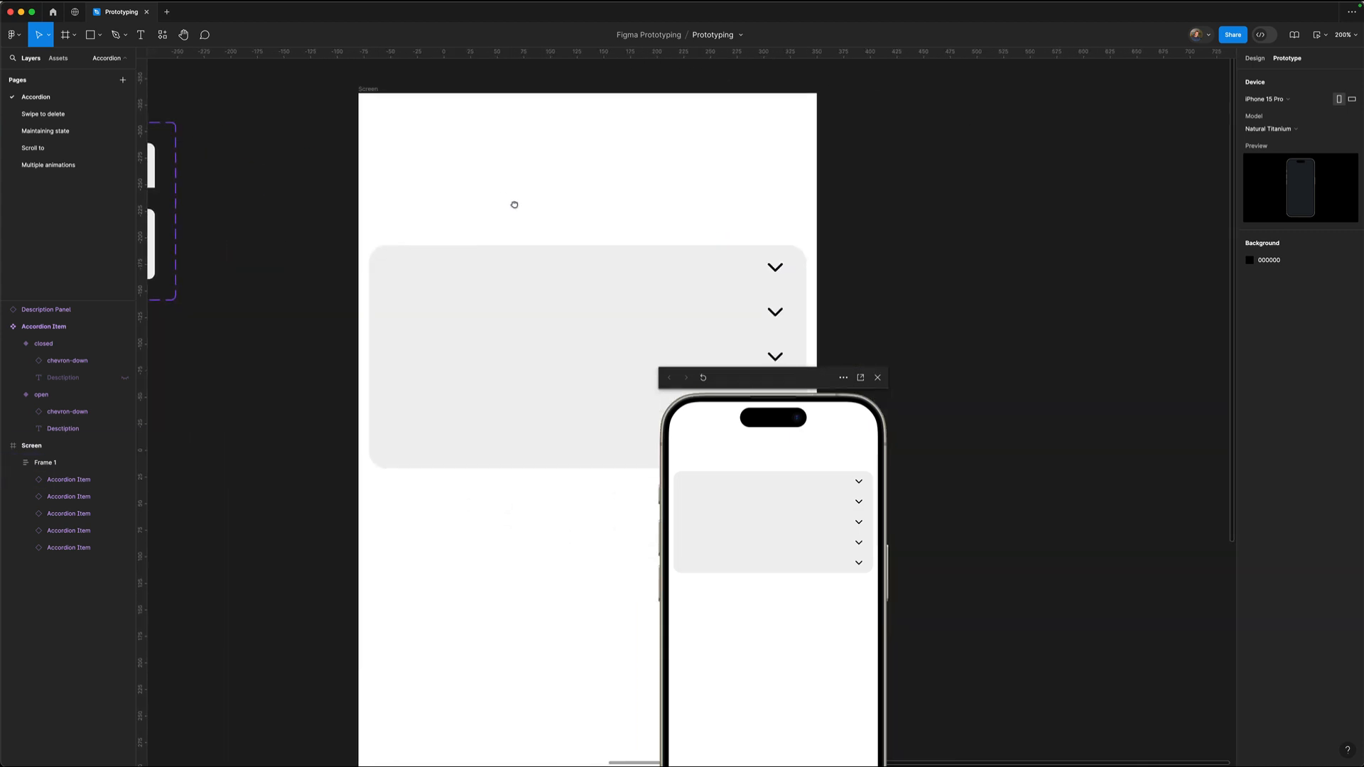
Select the first accordion item, view its Design properties, and move the preview aside.
click(474, 268)
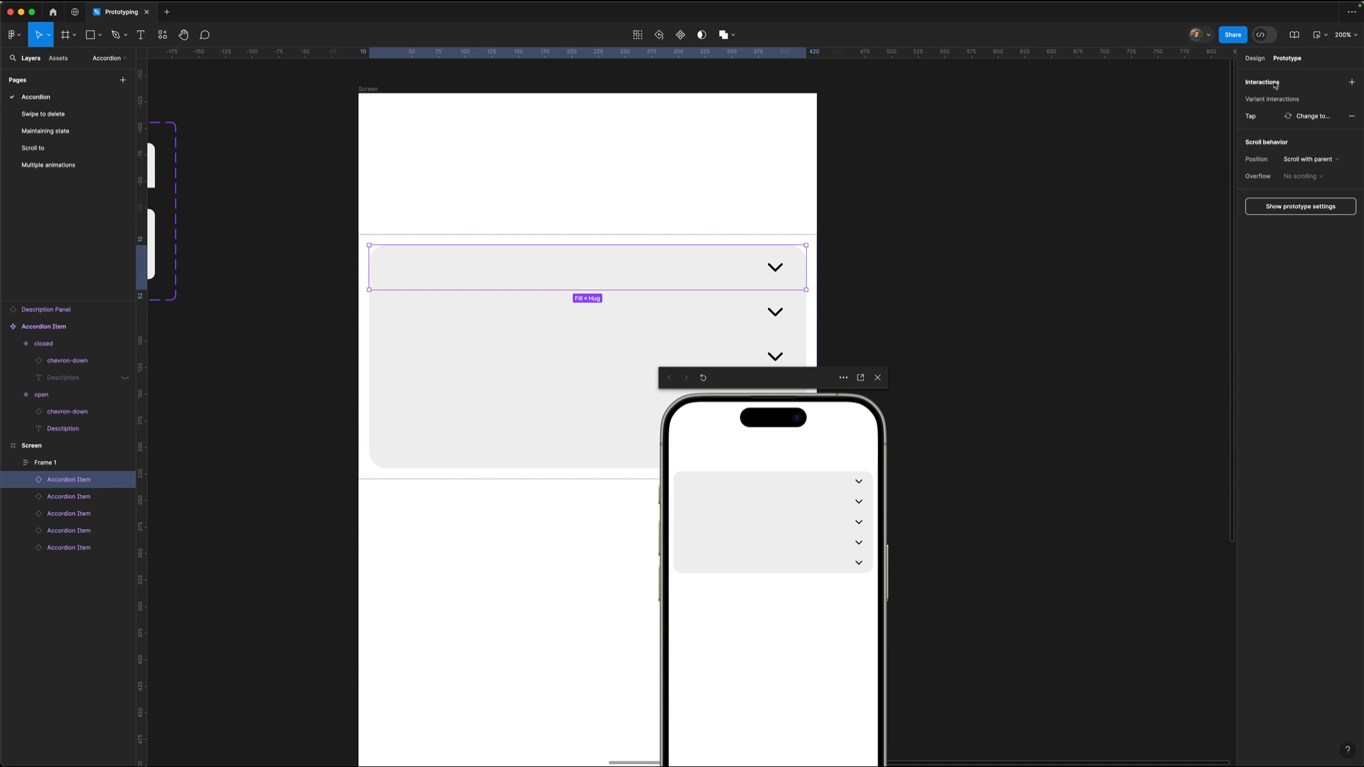
click(1251, 59)
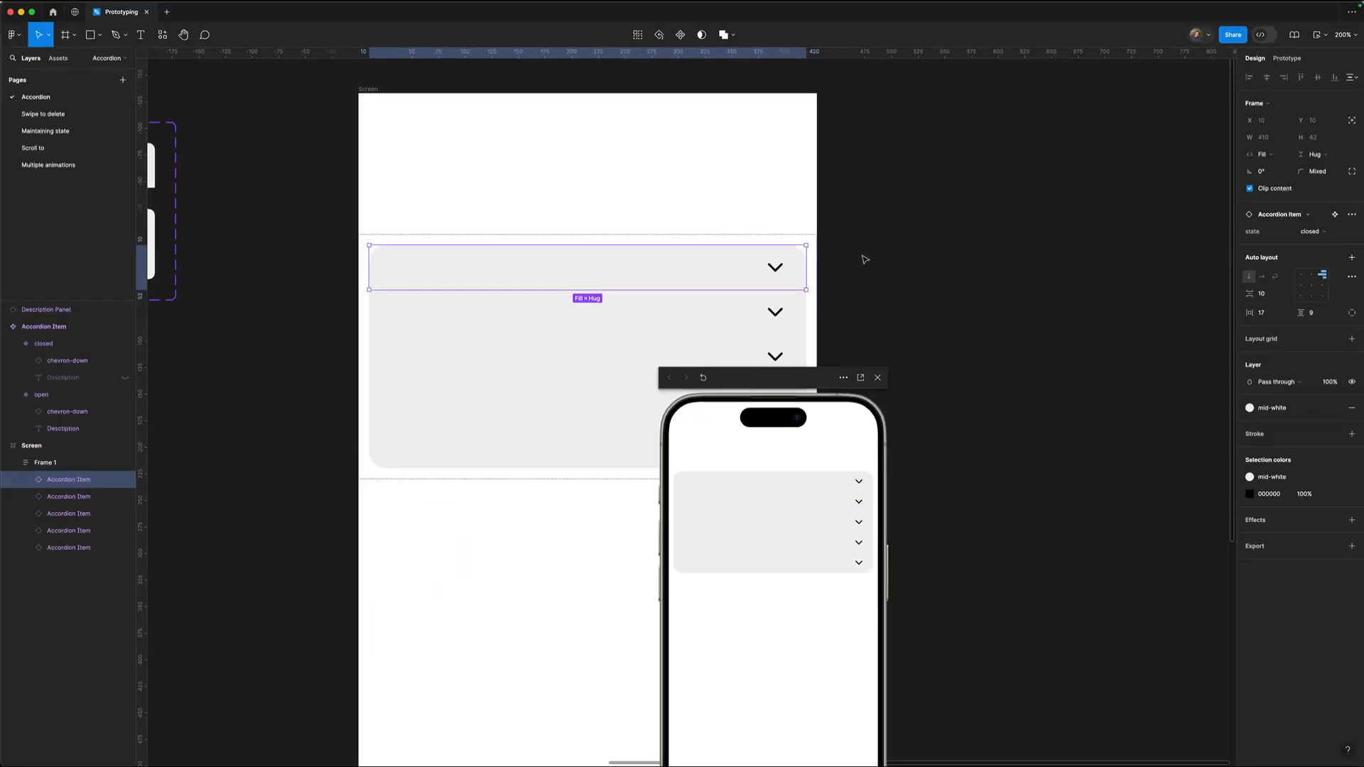
drag(731, 377, 923, 302)
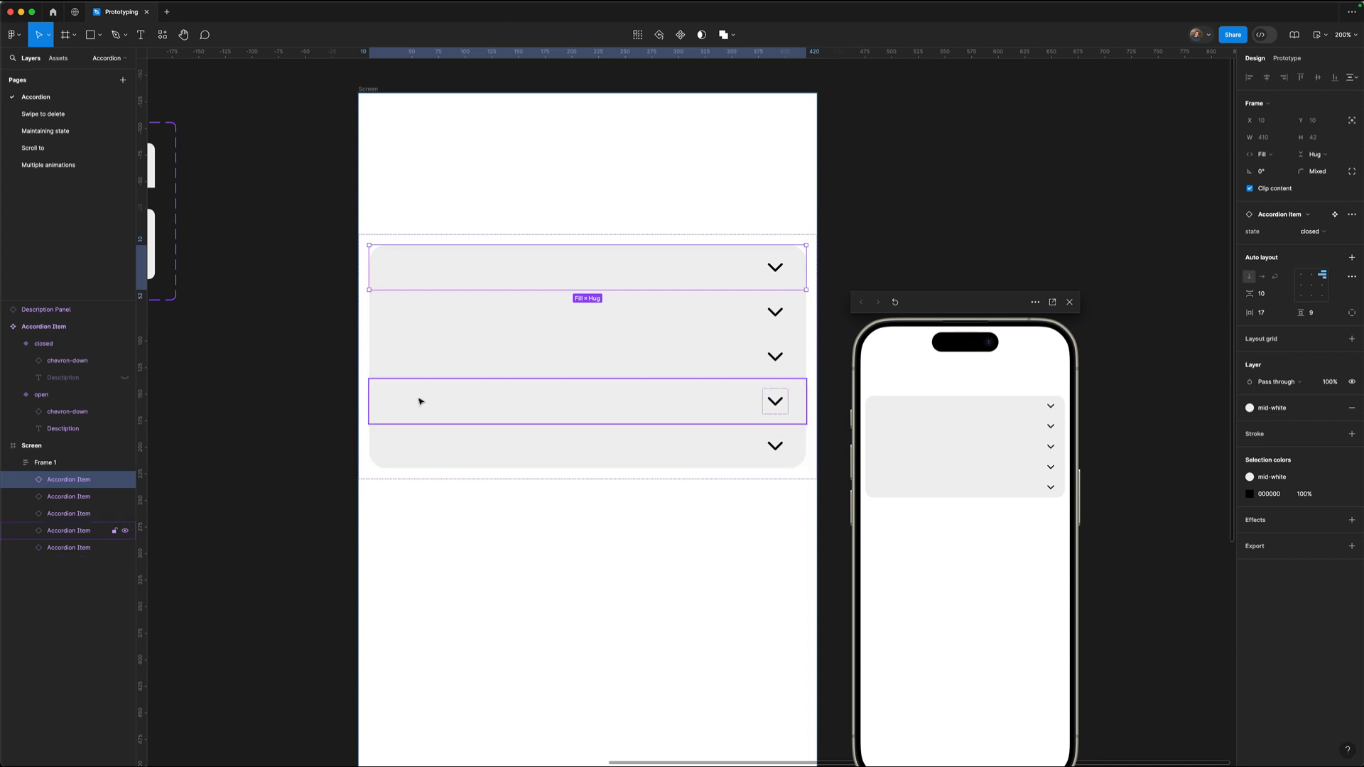
Unhide the third Accordion Item's Description layer so 'Some text' appears beneath its header.
click(406, 352)
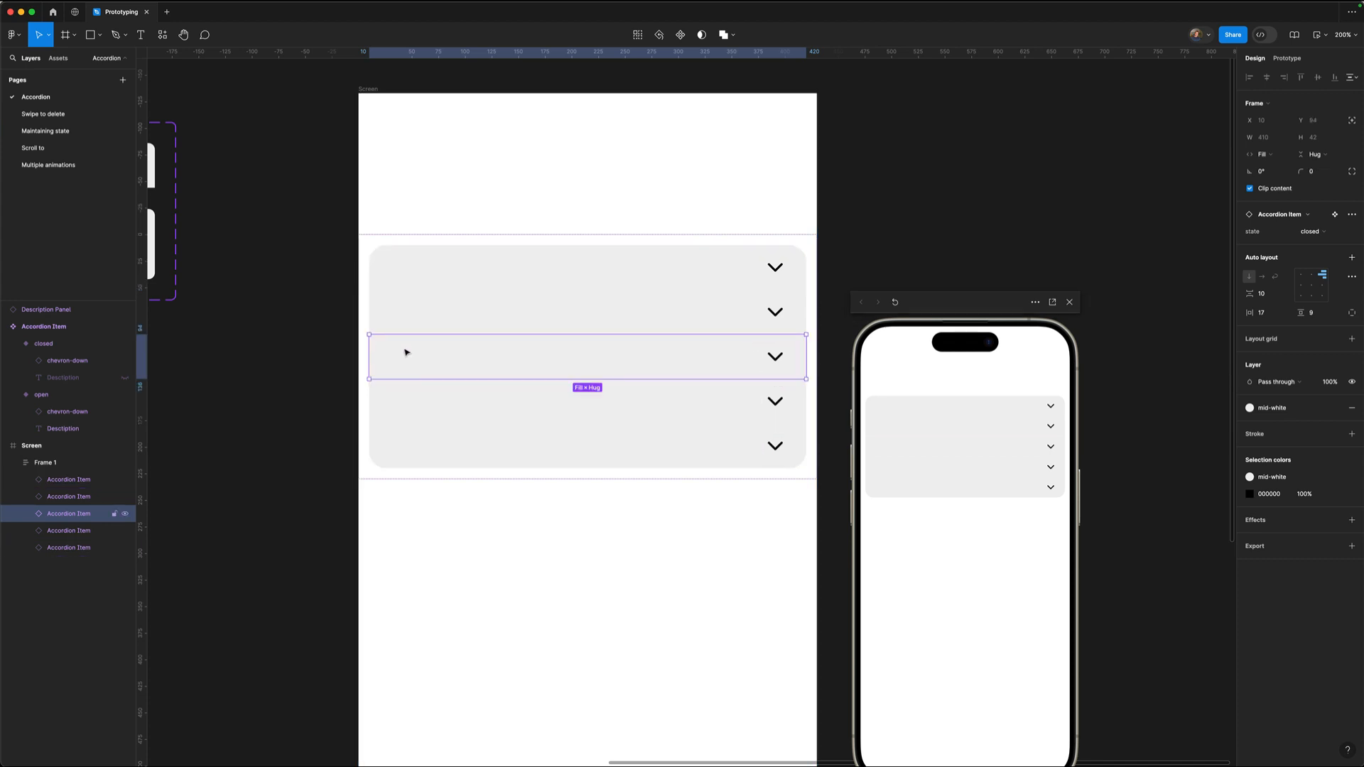
click(26, 515)
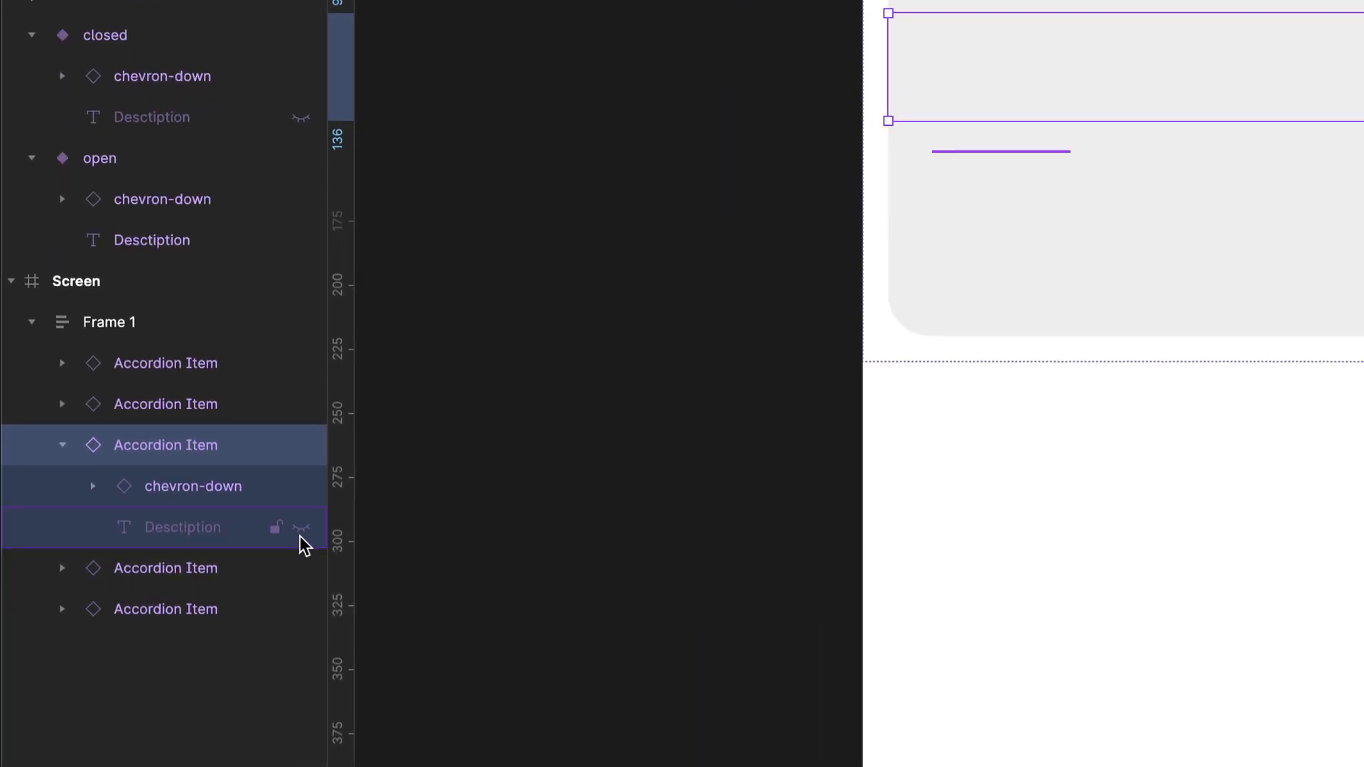
click(301, 529)
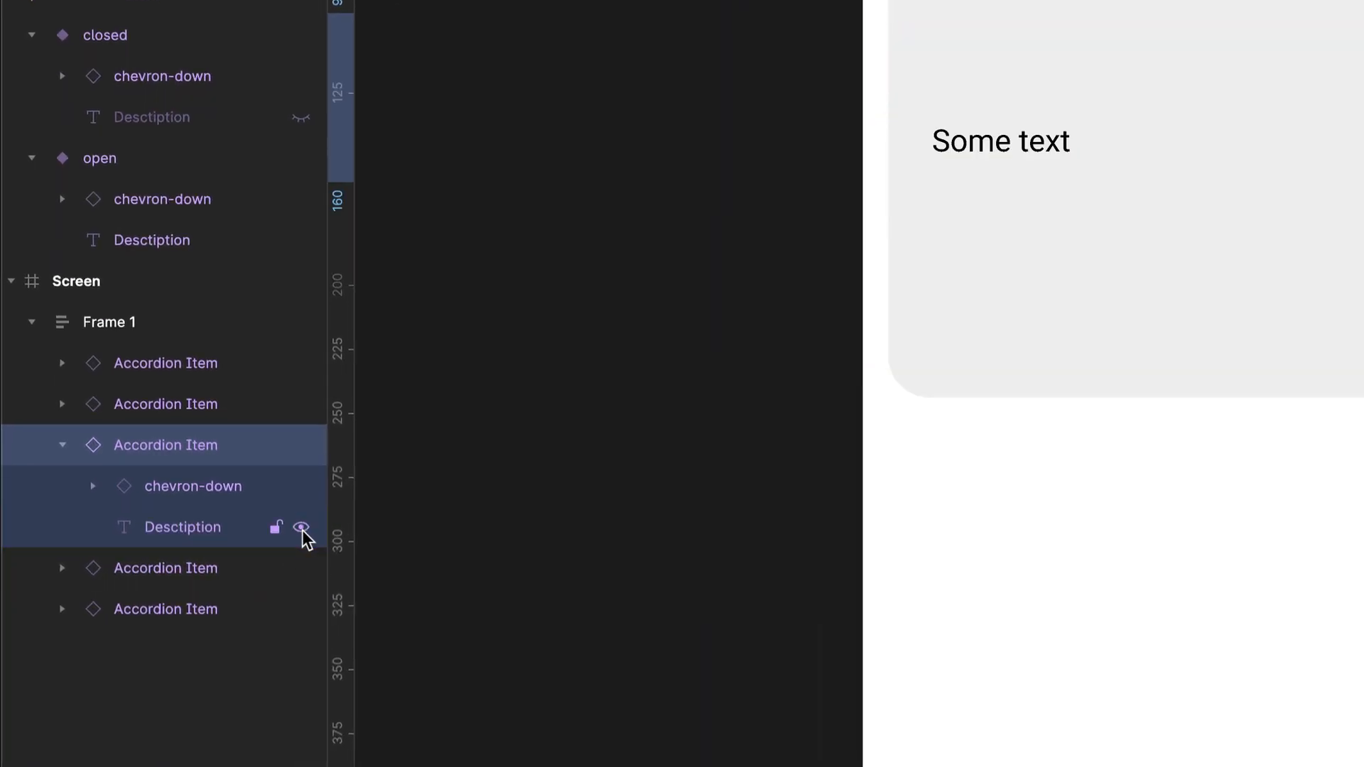
click(152, 543)
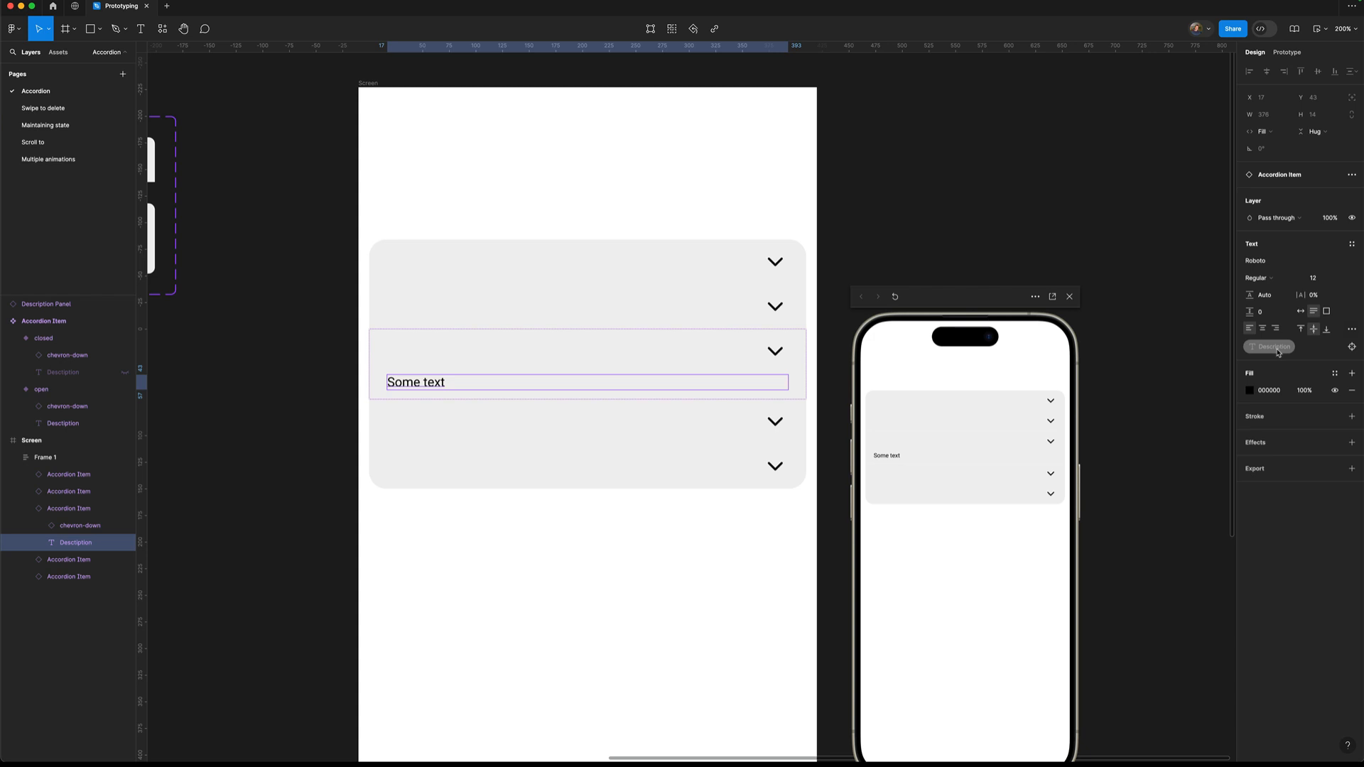
click(338, 463)
drag(355, 424, 784, 486)
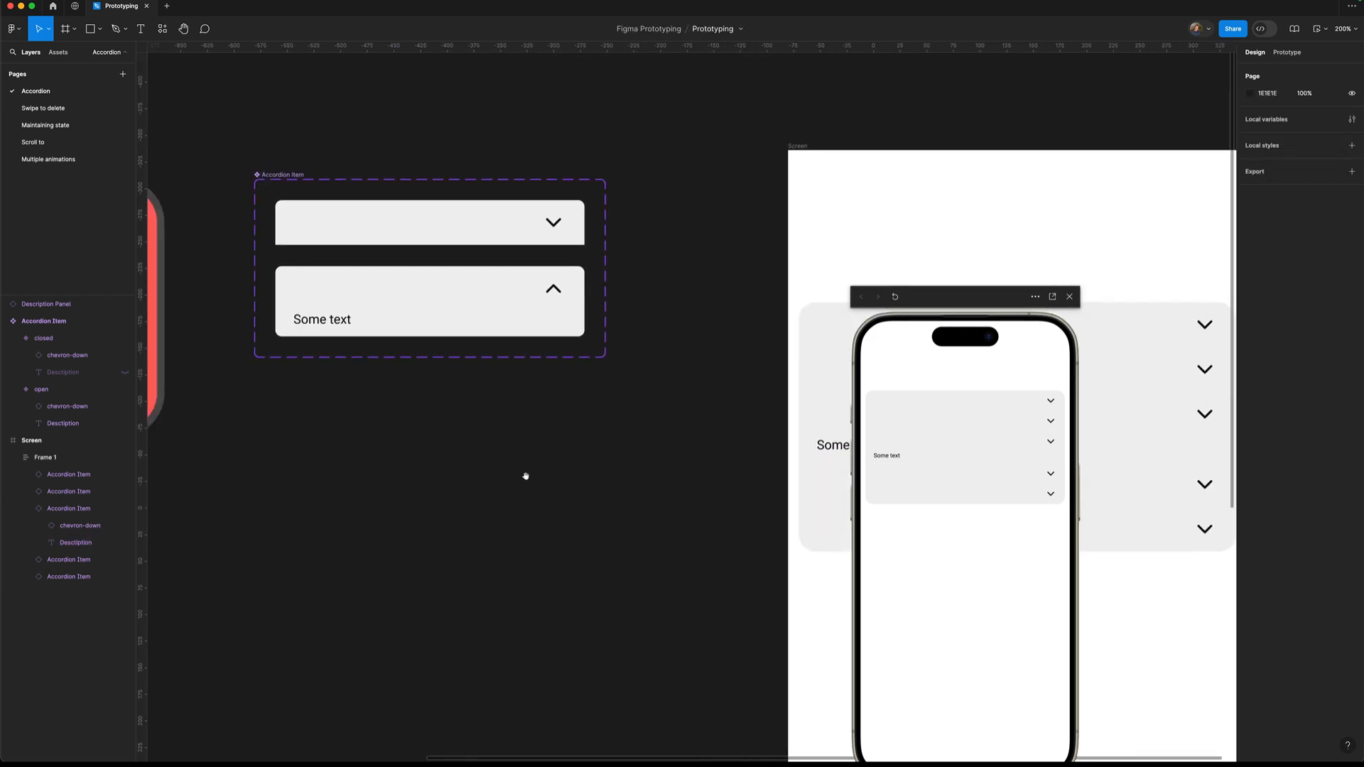
drag(525, 475, 576, 490)
click(417, 253)
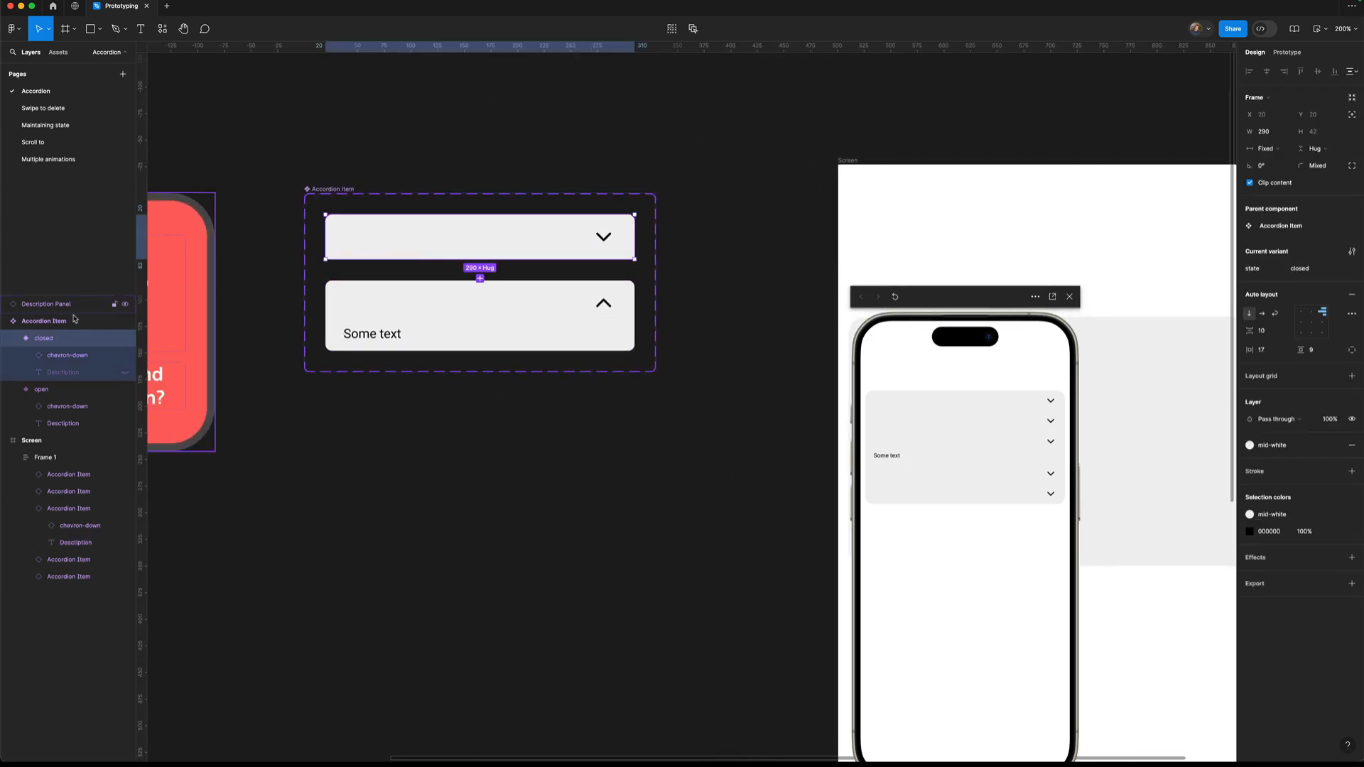
click(53, 373)
click(125, 372)
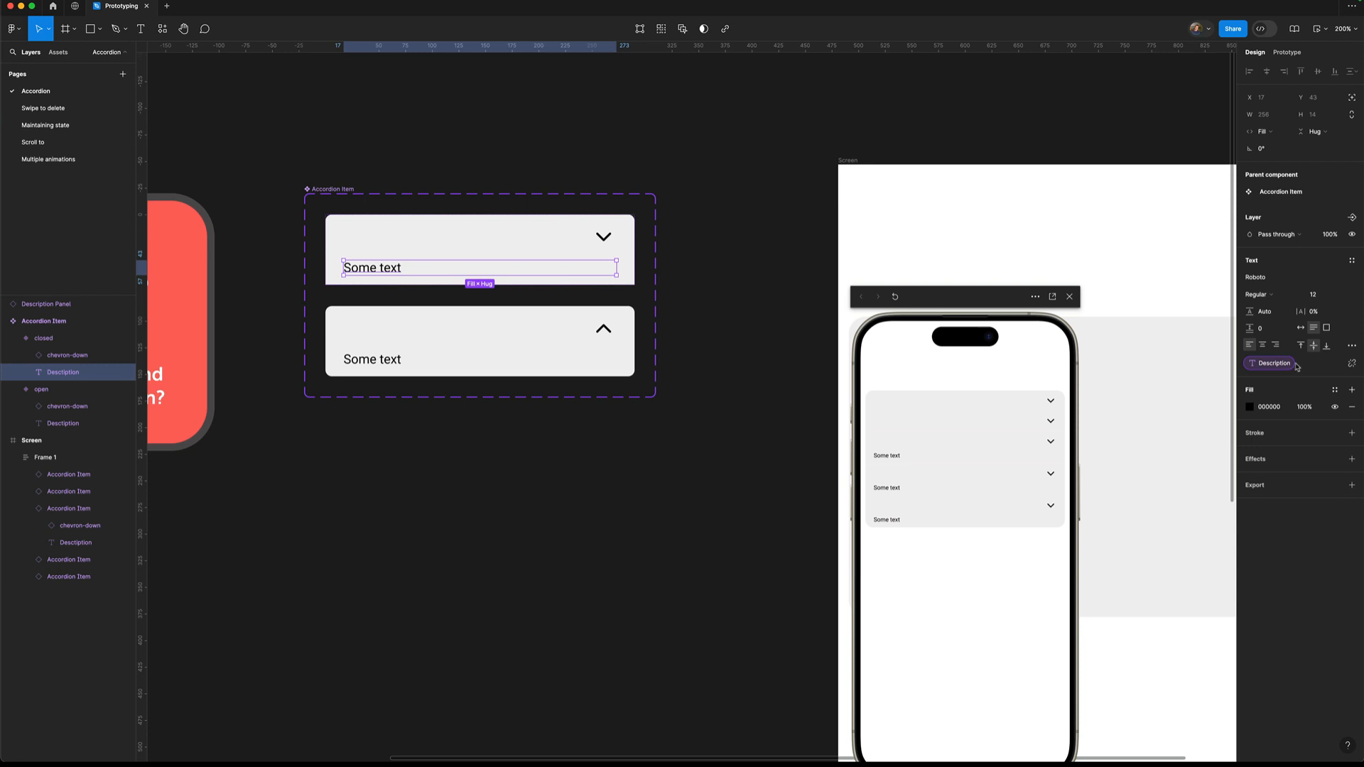
click(125, 374)
click(568, 551)
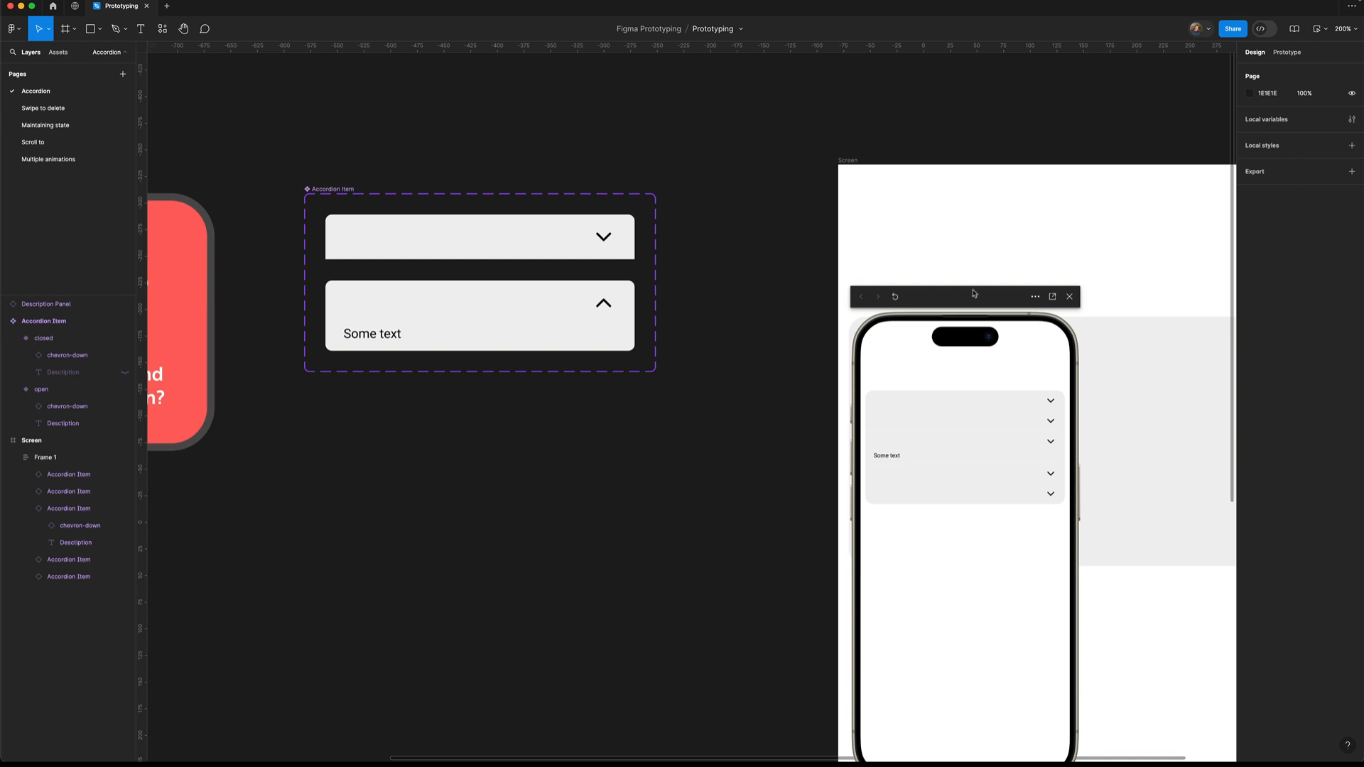
drag(974, 293, 635, 361)
Extend the third item's description with 'that I have written earlier should have really written something else'.
click(730, 365)
drag(785, 423, 409, 324)
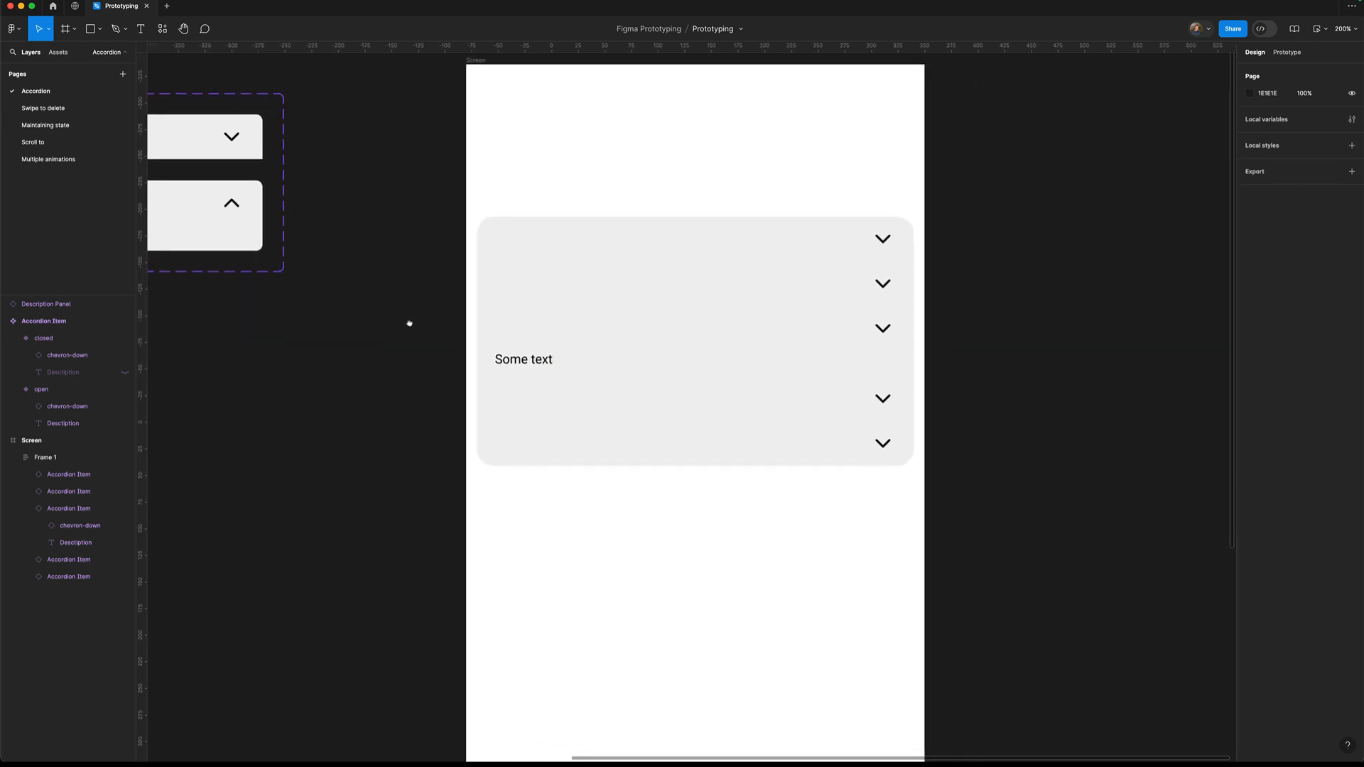
double_click(532, 360)
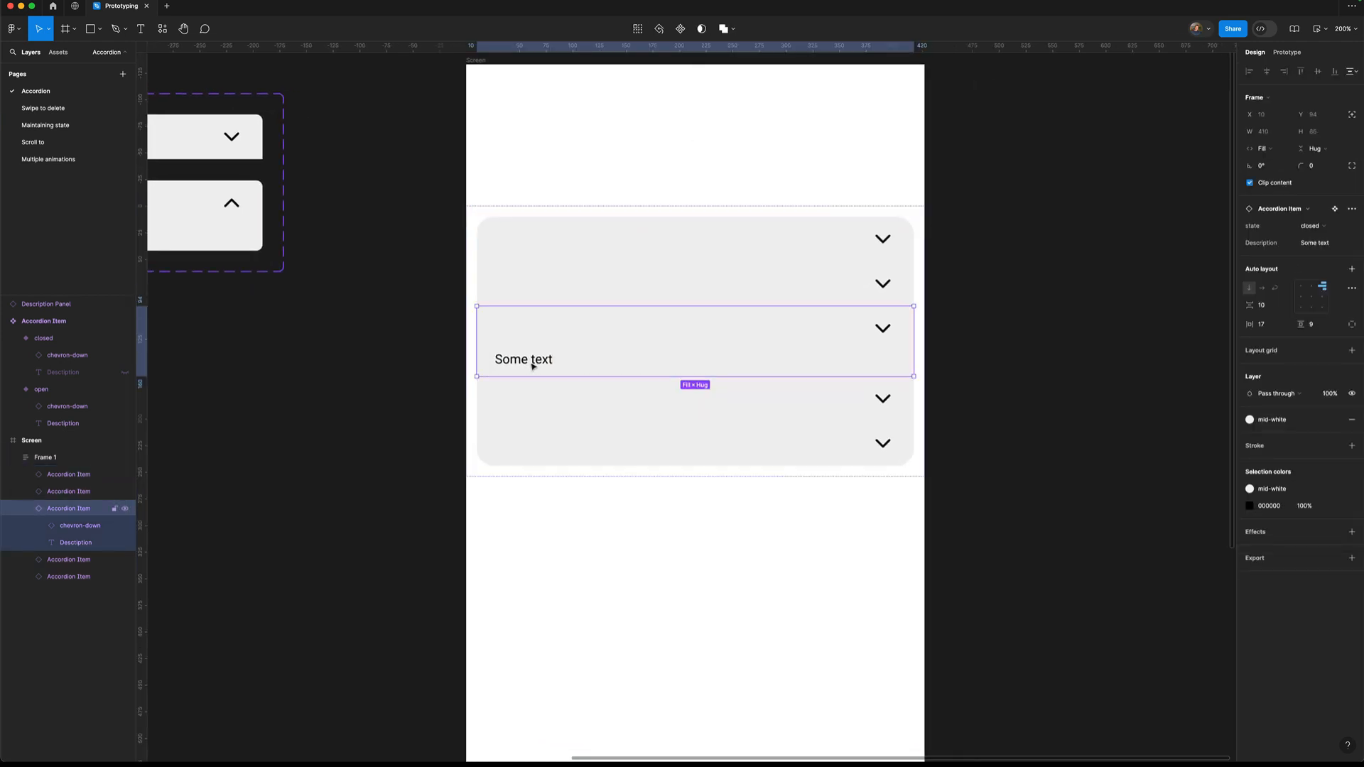
click(71, 545)
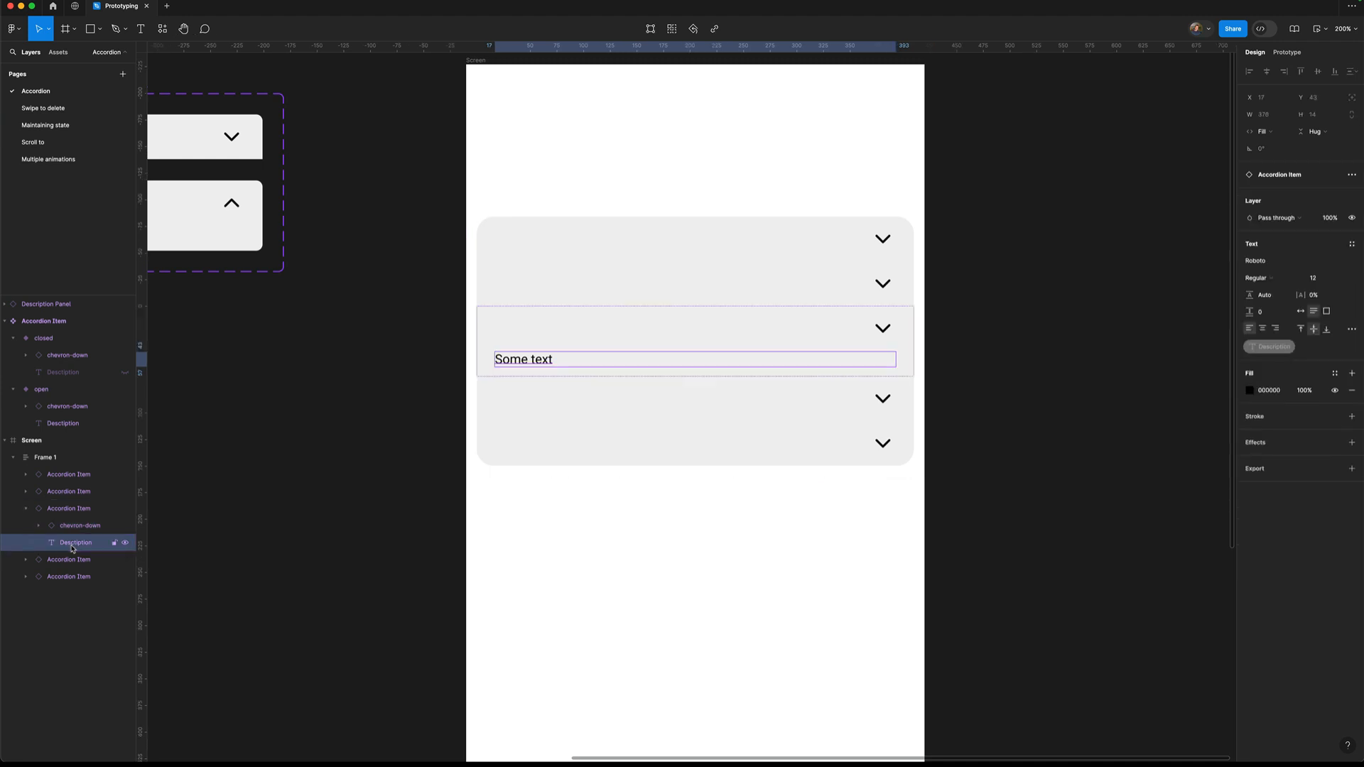
double_click(518, 360)
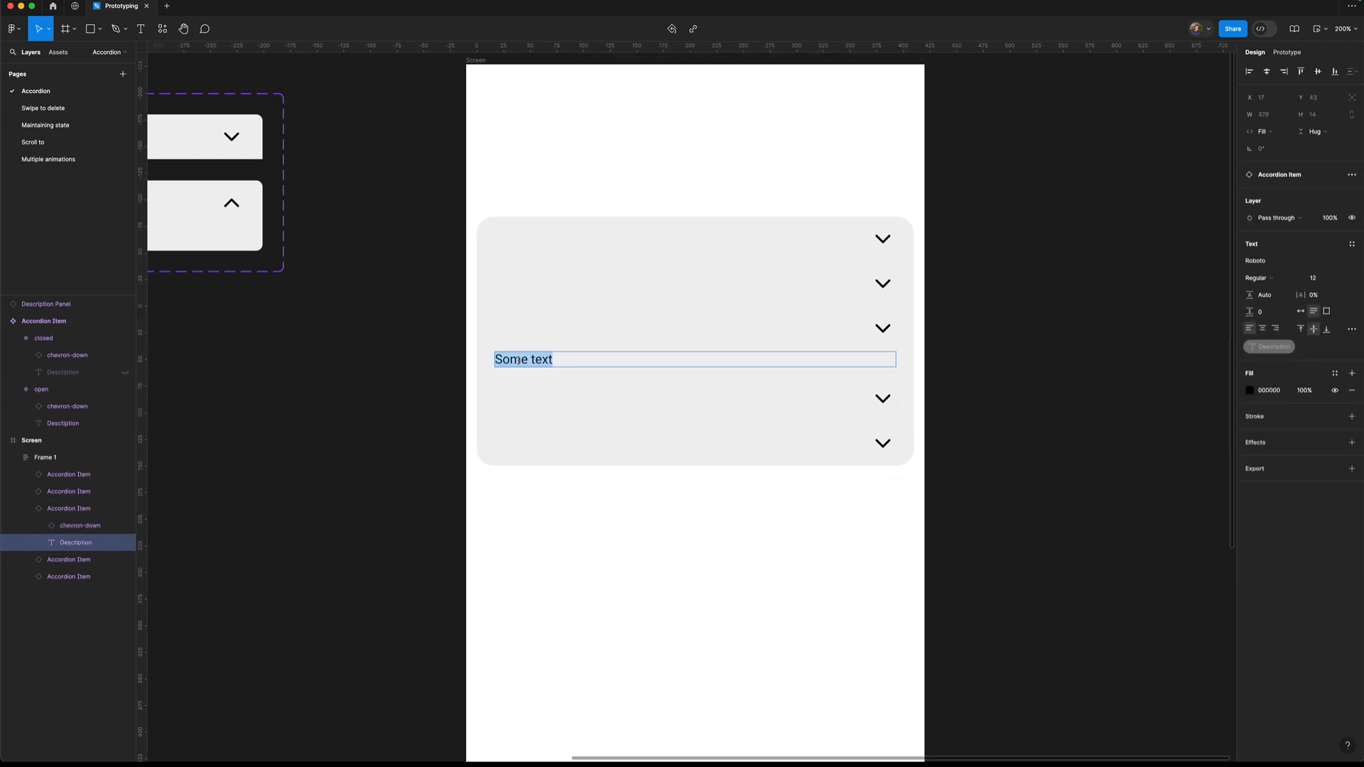
click(564, 360)
text(that I have wri)
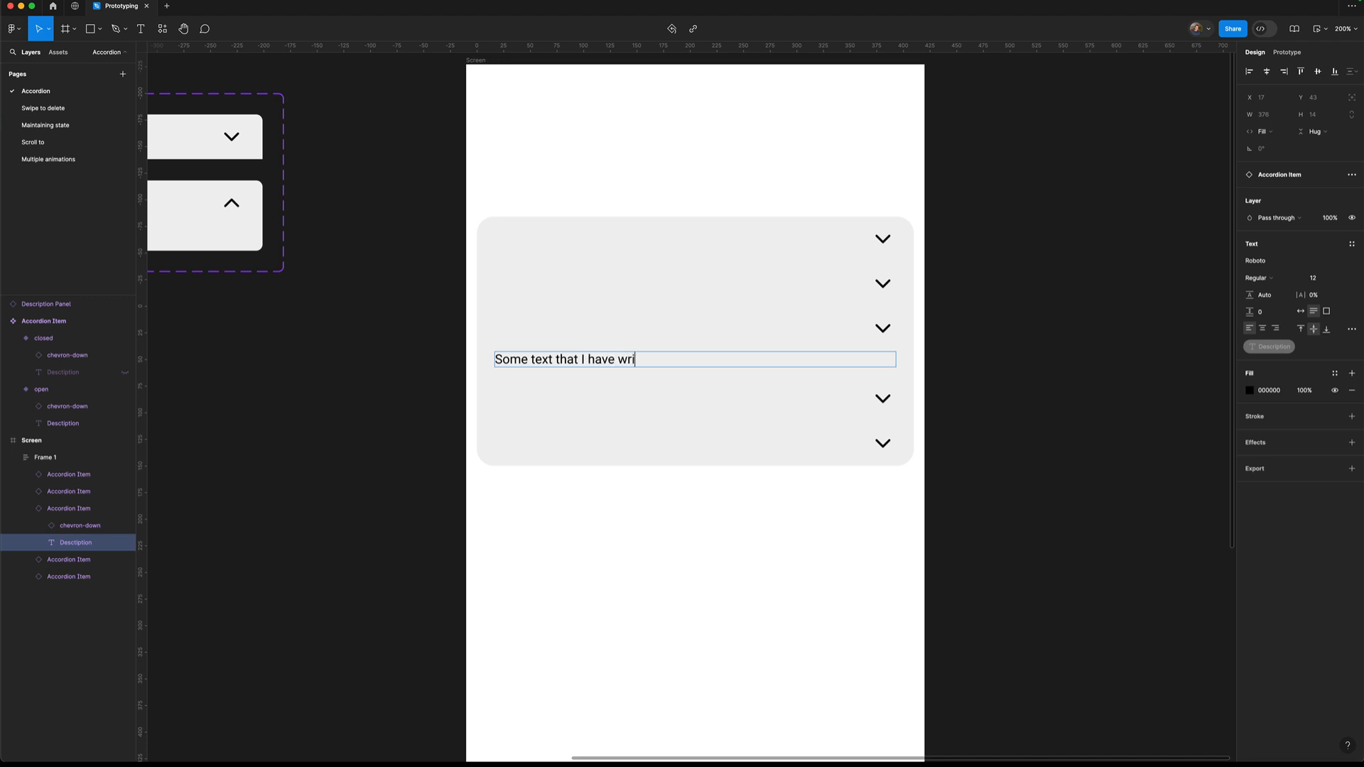
text(tten earlier should have really wr)
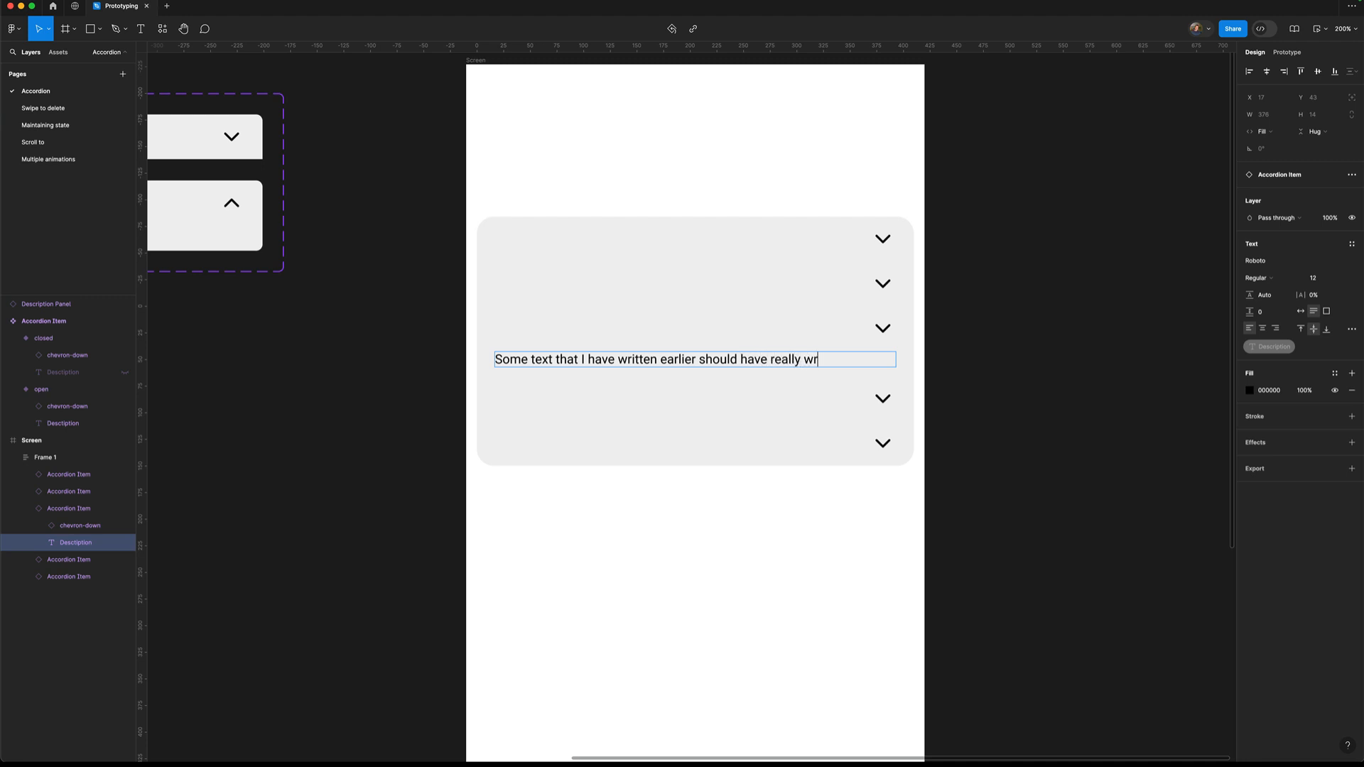
text(itten something else)
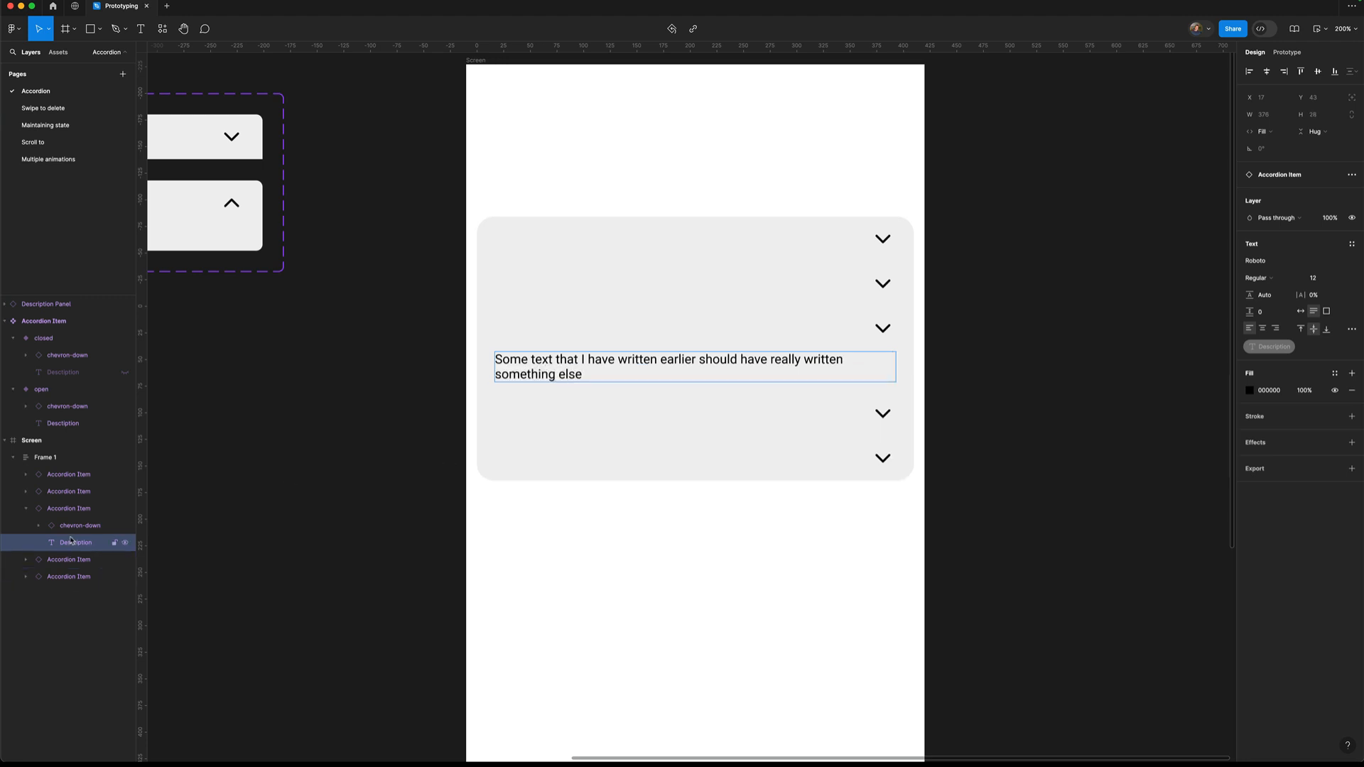
Hide the third item's Description layer, then preview and tap the item to reveal it.
click(125, 544)
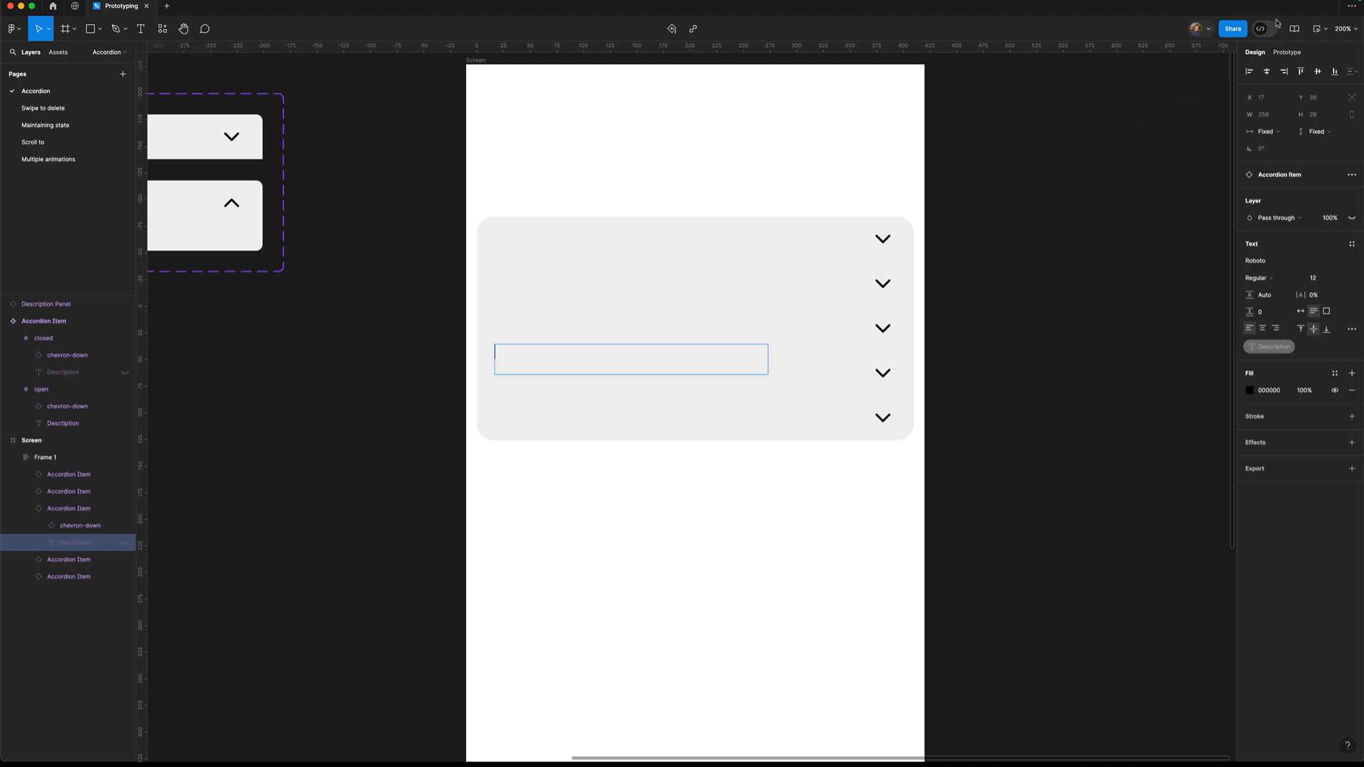
click(1324, 30)
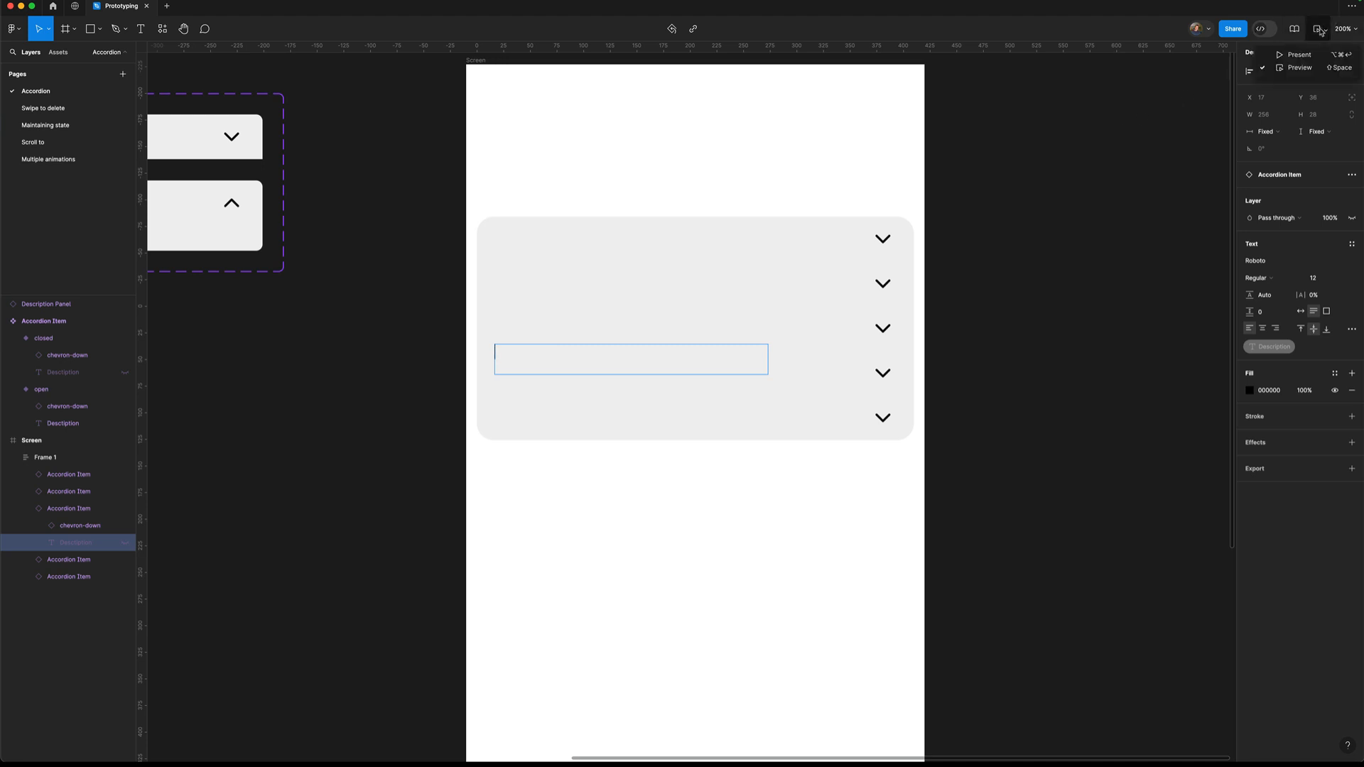
click(1297, 68)
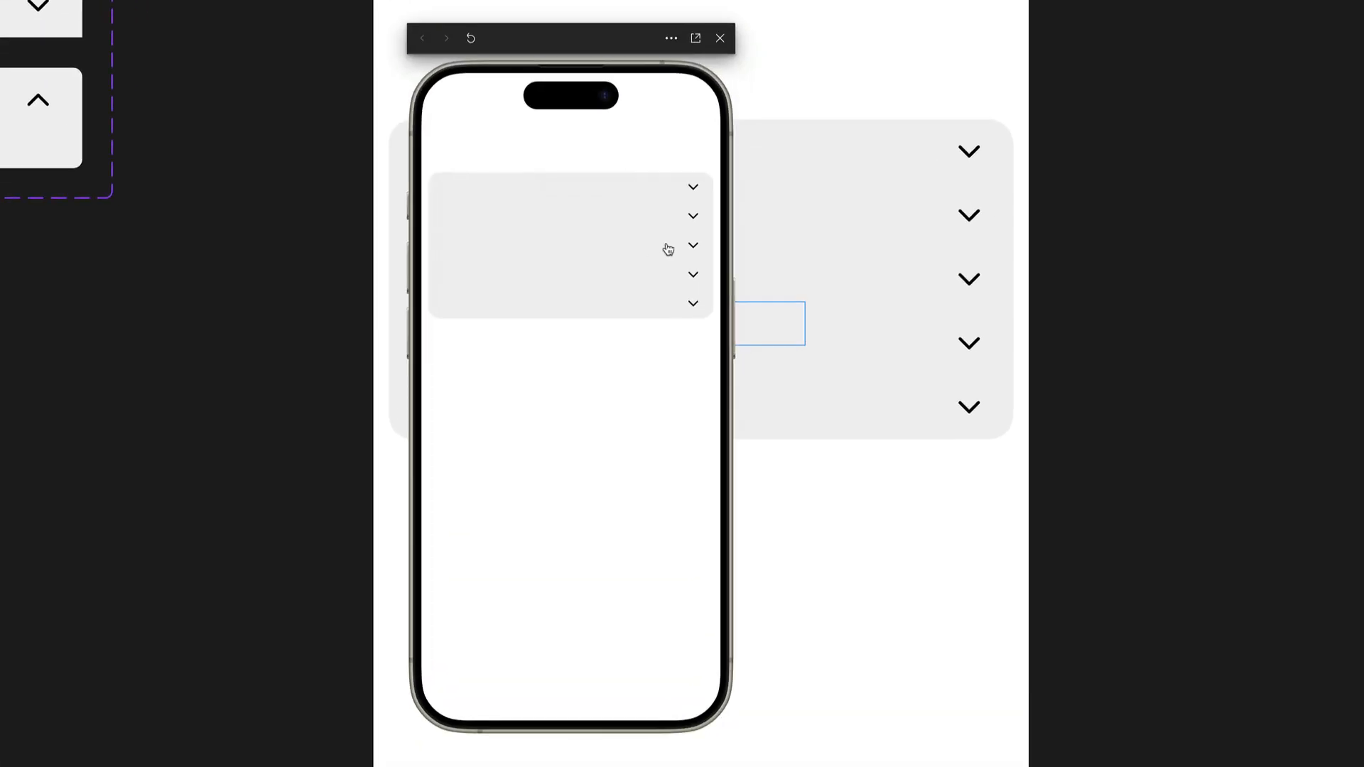
click(618, 245)
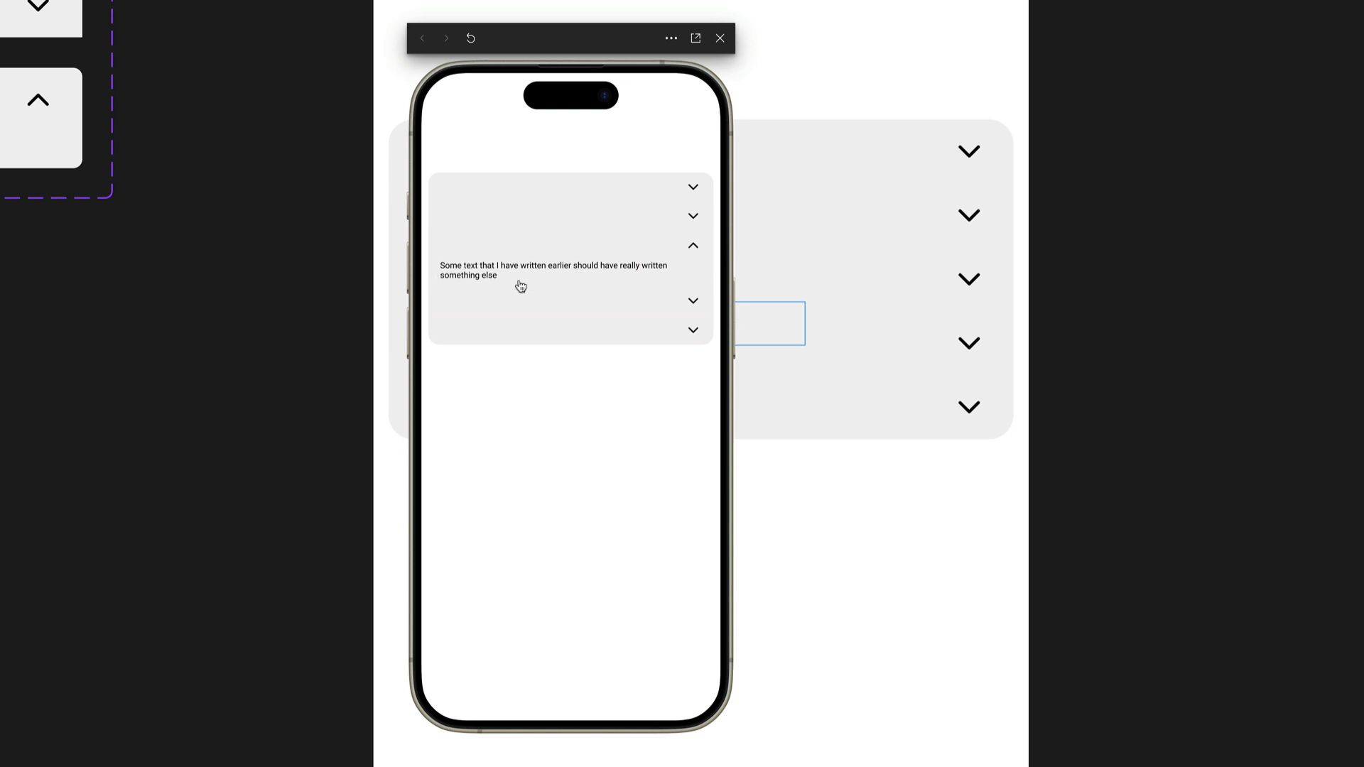